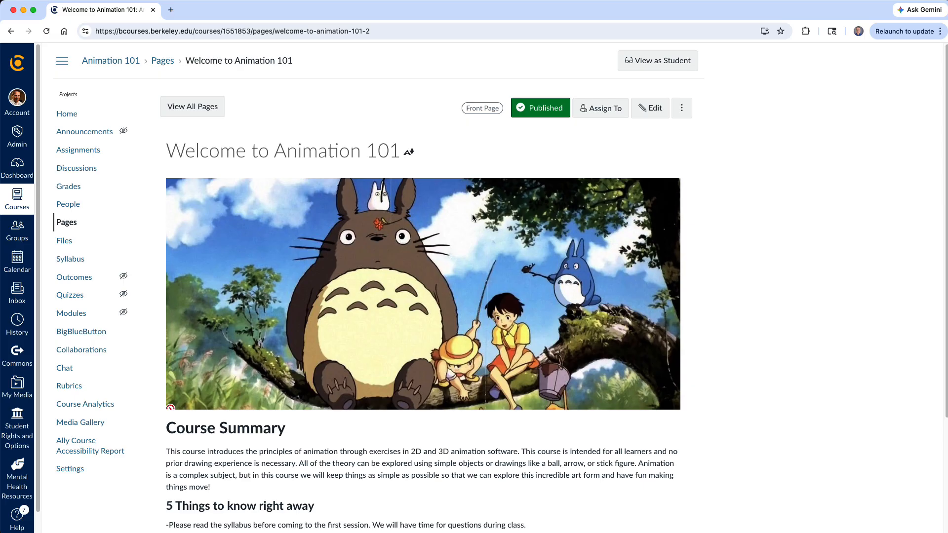
Step: Open the Welcome to Animation 101 page for editing and bring up its accessibility issues at the Totoro image's description
scroll(459, 306, down, 3)
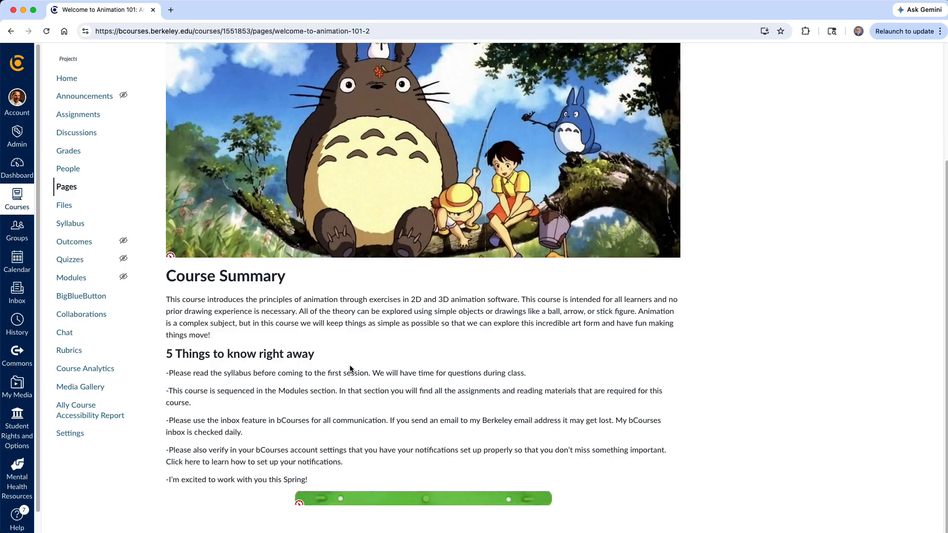
scroll(346, 370, up, 5)
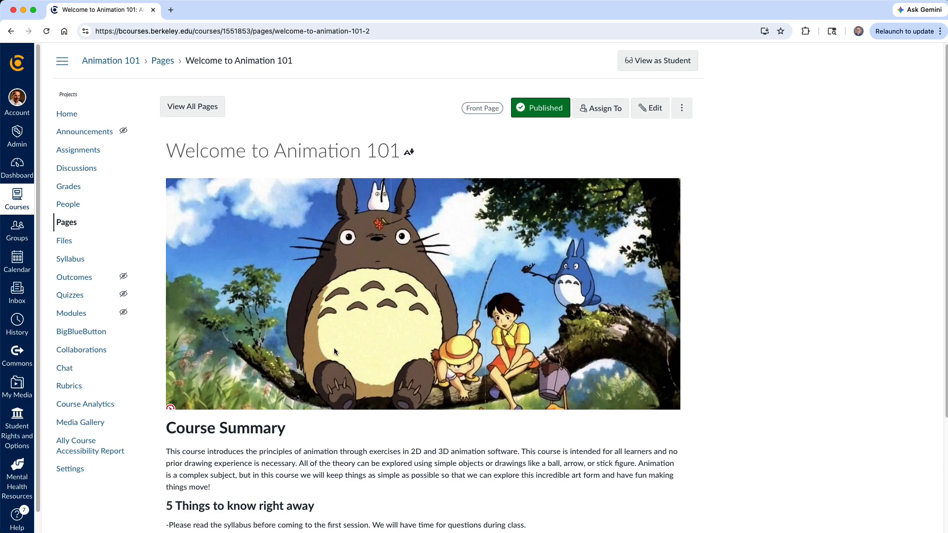
click(651, 107)
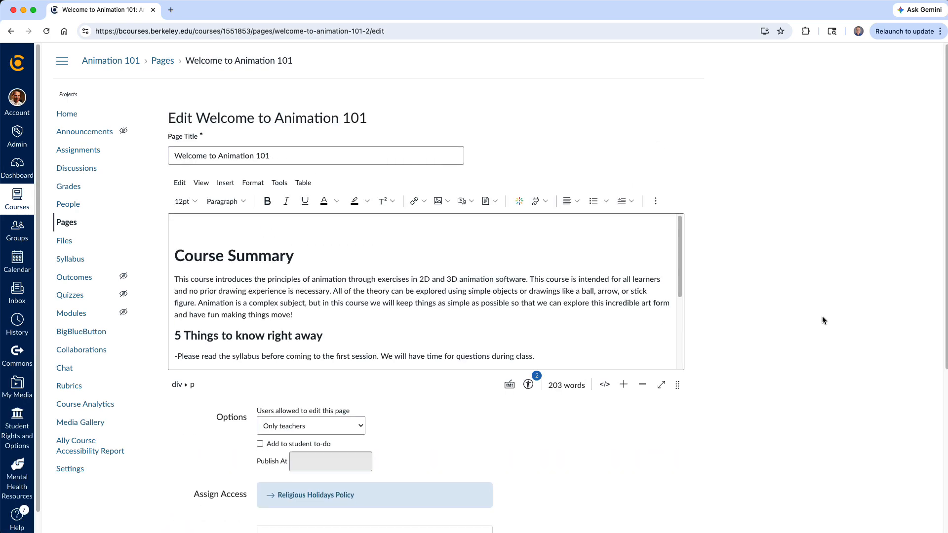
scroll(432, 281, down, 10)
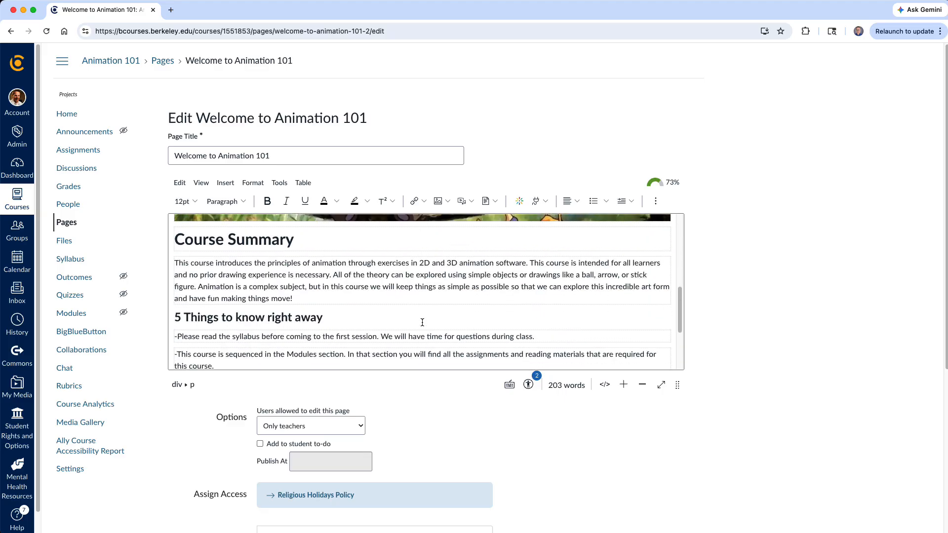
scroll(422, 322, up, 10)
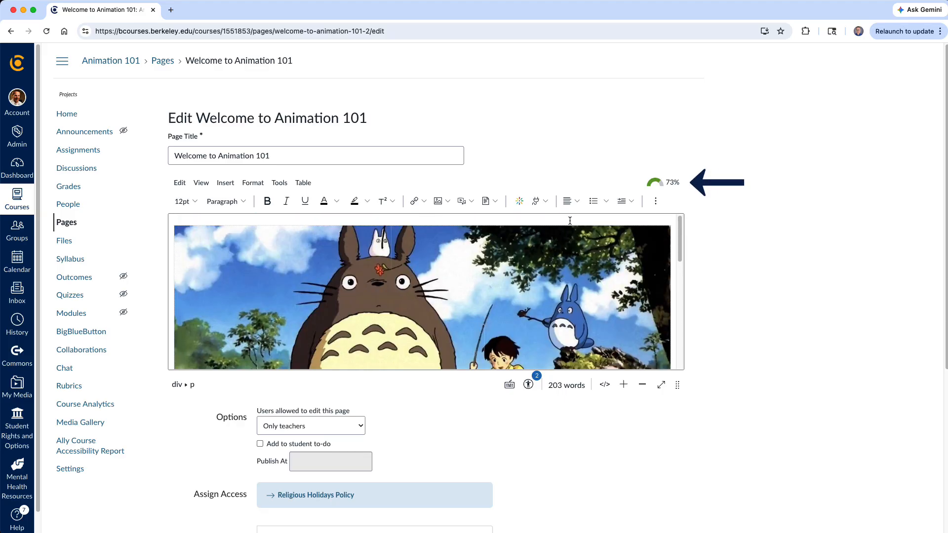
click(656, 186)
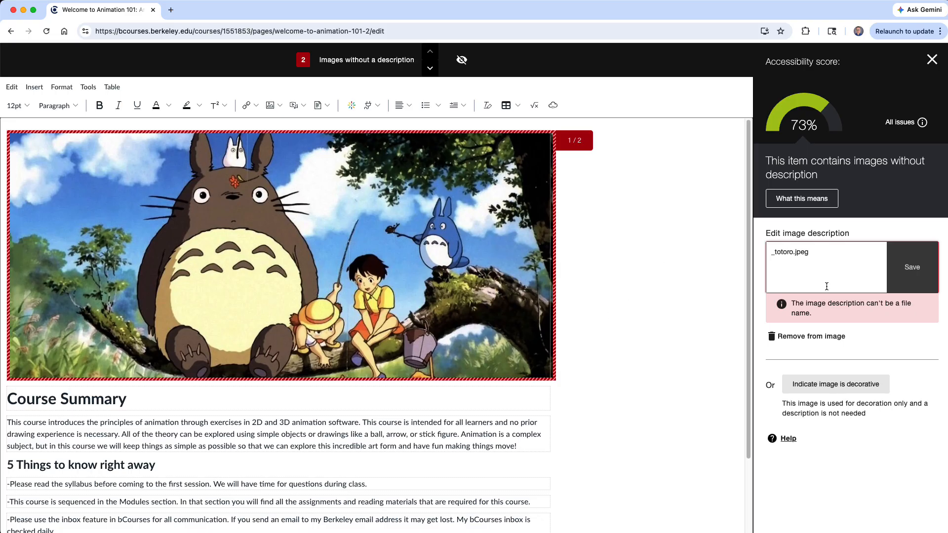
drag(816, 253, 759, 254)
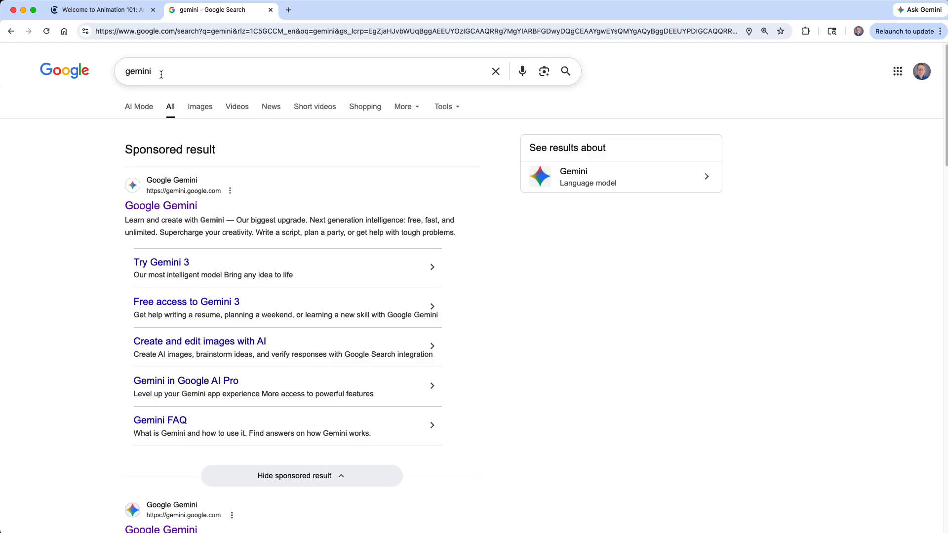
Step: Switch to Google Gemini and submit the Totoro image with the prompt "Provide concise alt text for this image"
click(154, 207)
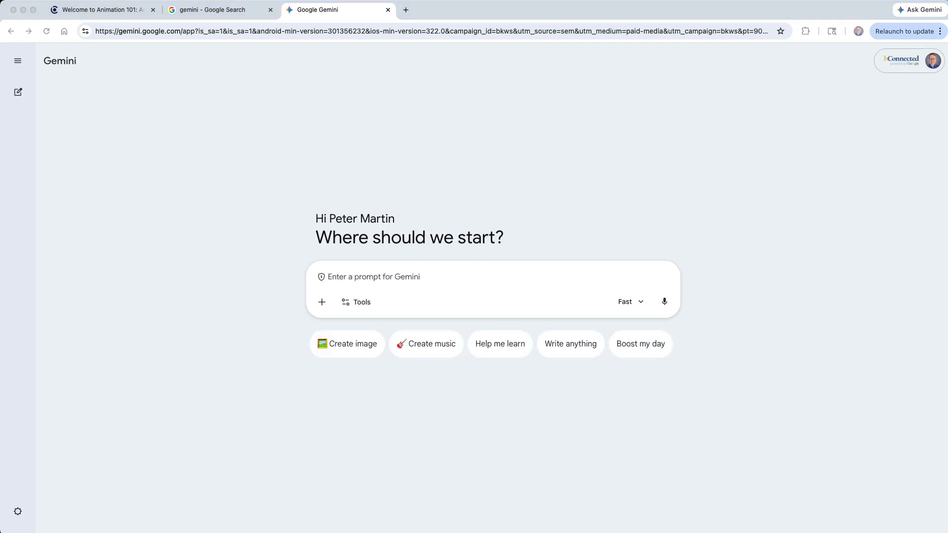
drag(945, 132, 390, 276)
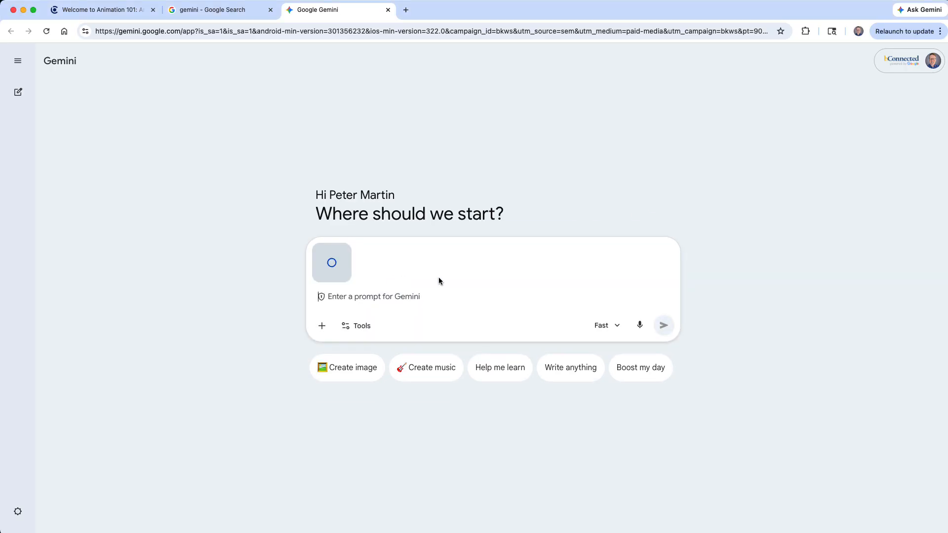
text(Po)
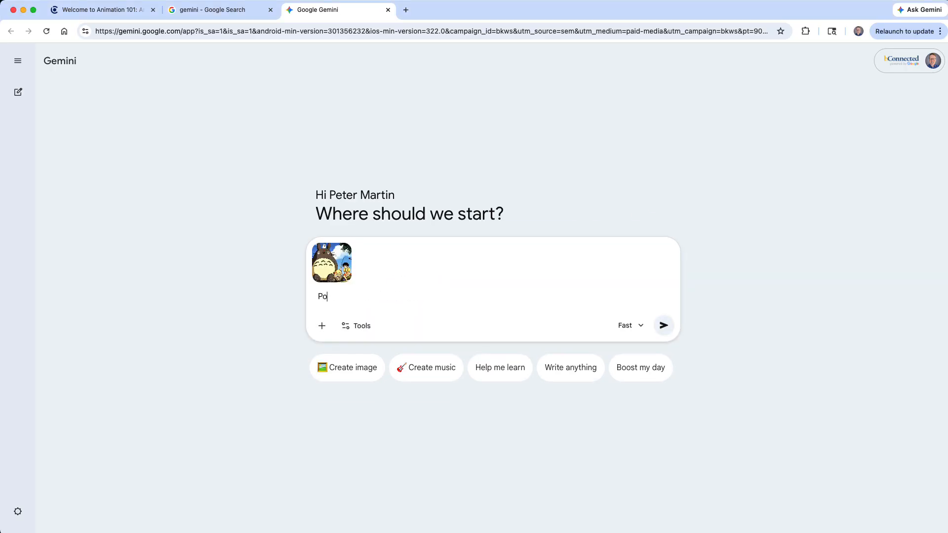
text(vide concise alt tes)
text(t for this ti)
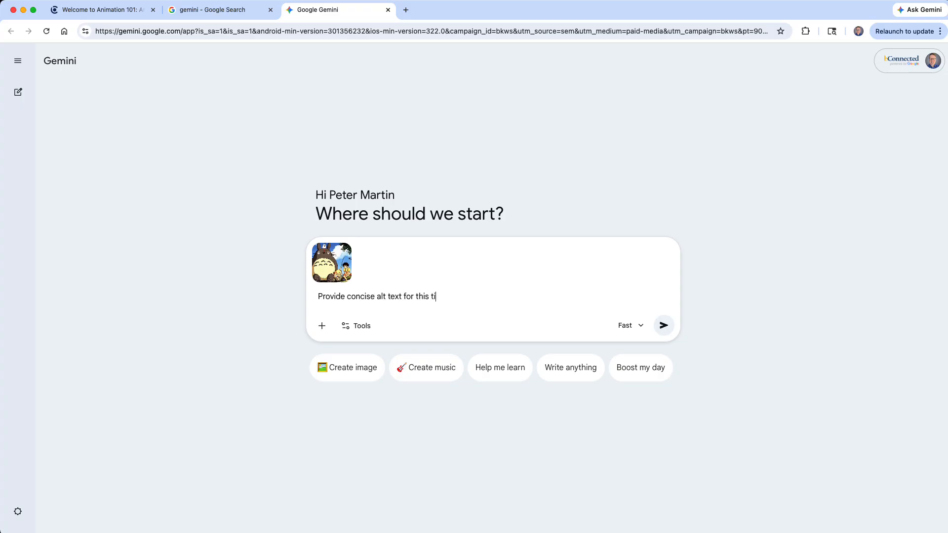
text(image.)
click(664, 325)
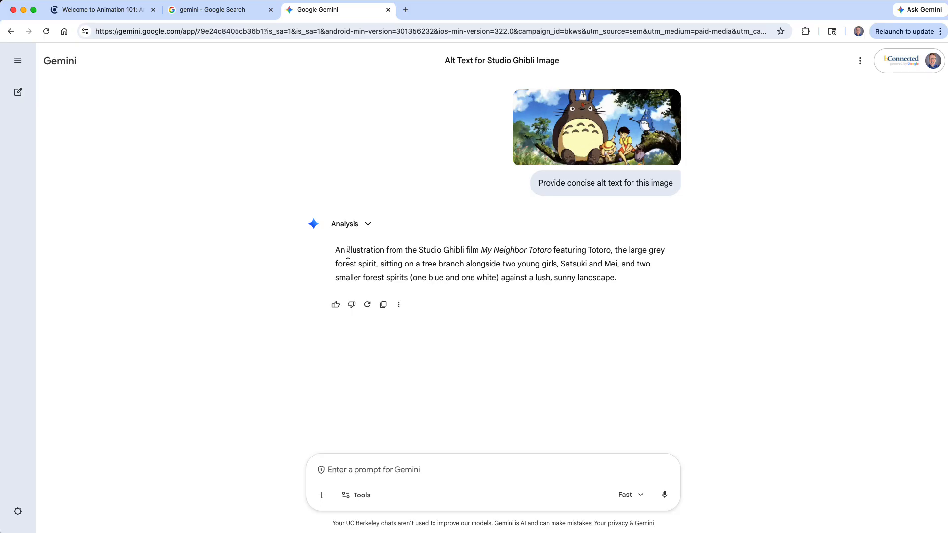
Step: Copy the full alt text that Gemini wrote for the Totoro image
drag(335, 250, 622, 277)
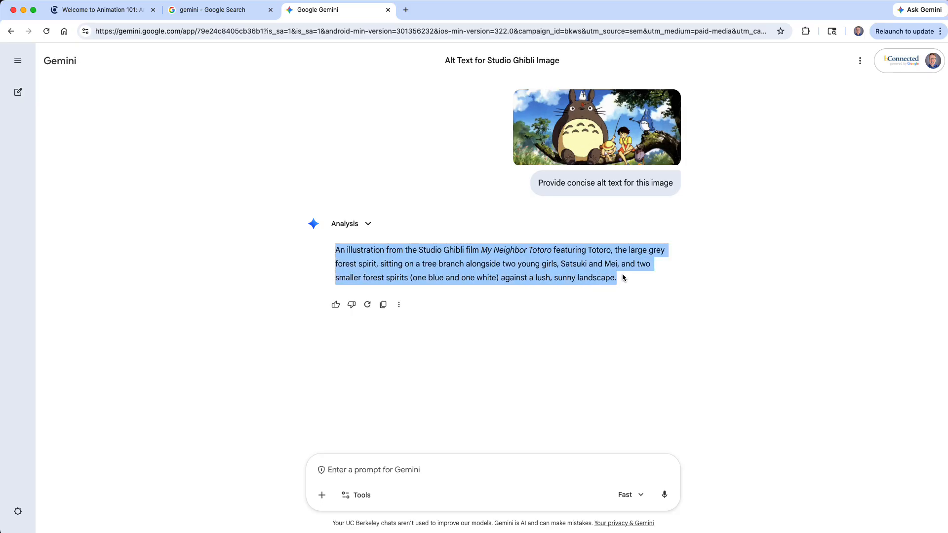
right_click(476, 259)
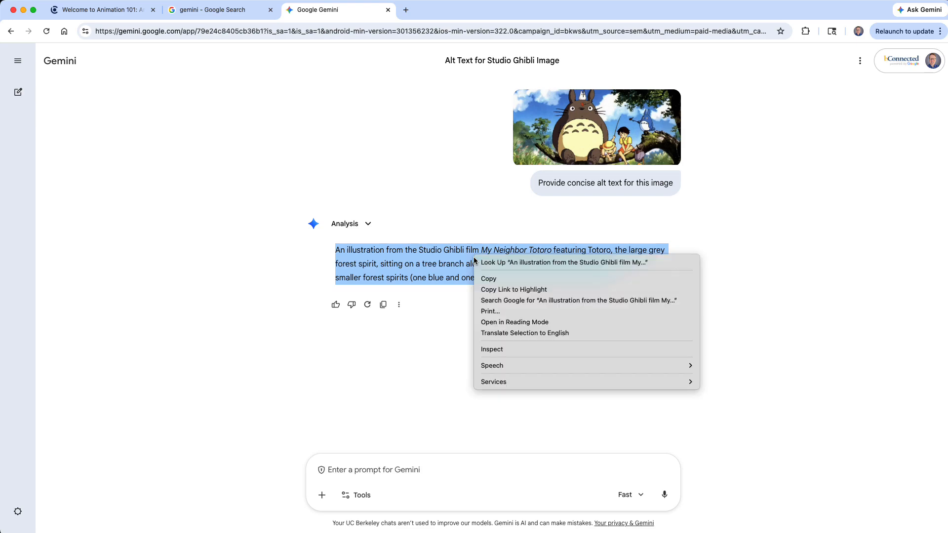
click(515, 280)
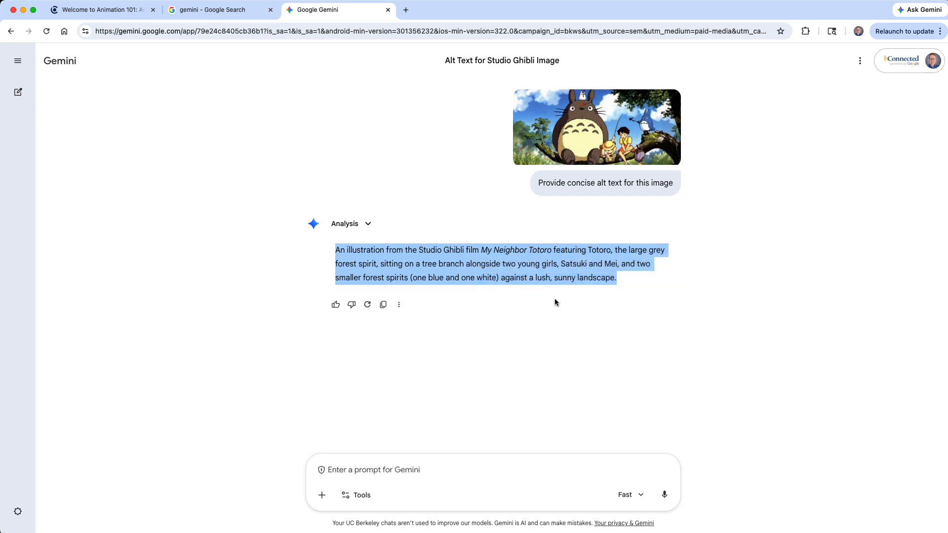
Step: Back in the bCourses page editor, replace the Totoro image's file-name description with the copied alt text and save it
click(111, 10)
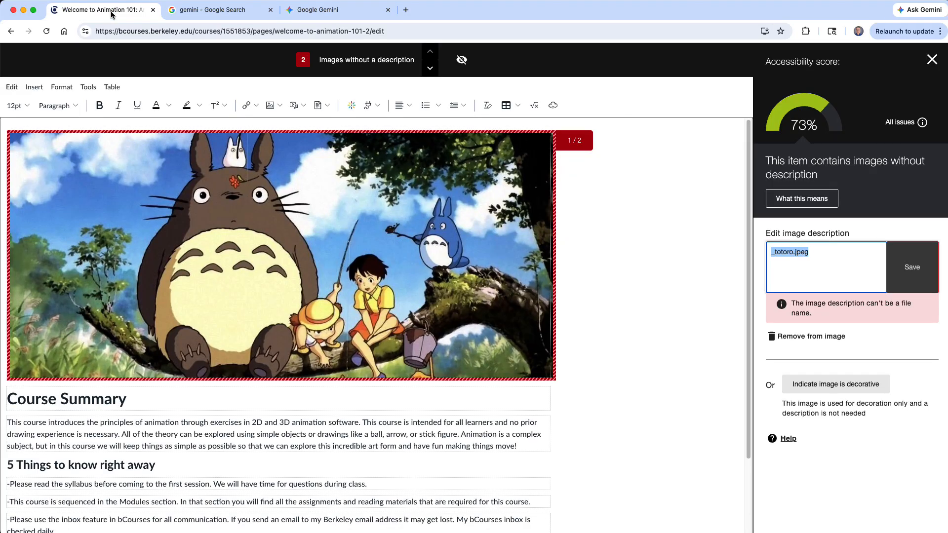
click(817, 267)
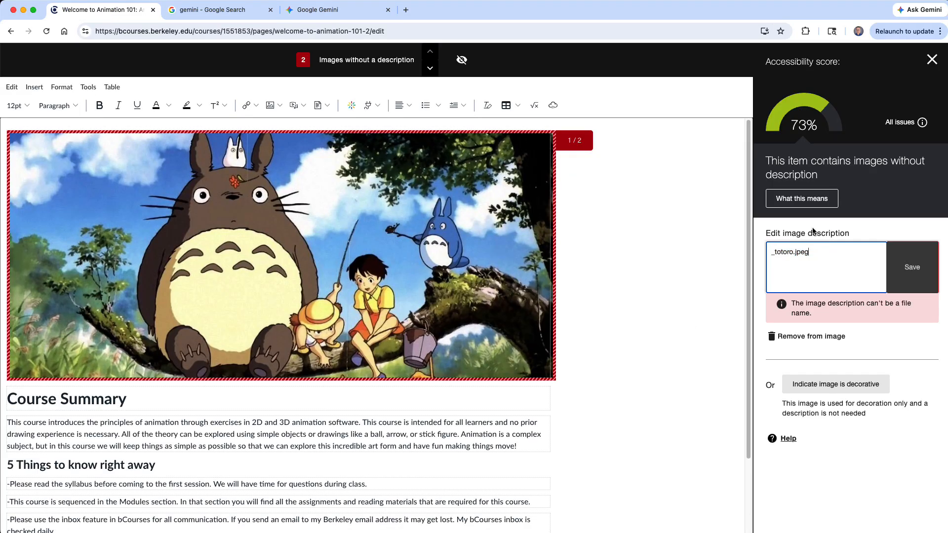
drag(821, 252, 714, 235)
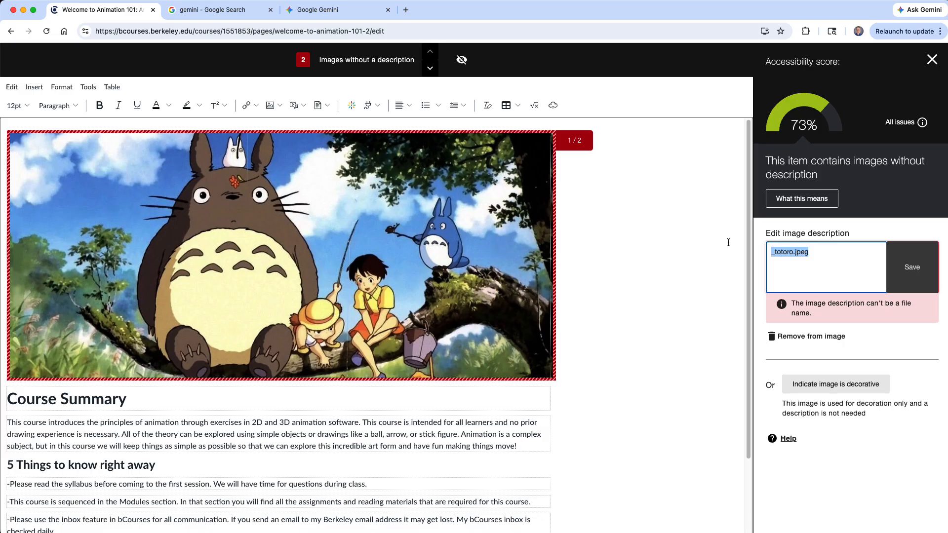
key(BackSpace)
right_click(780, 258)
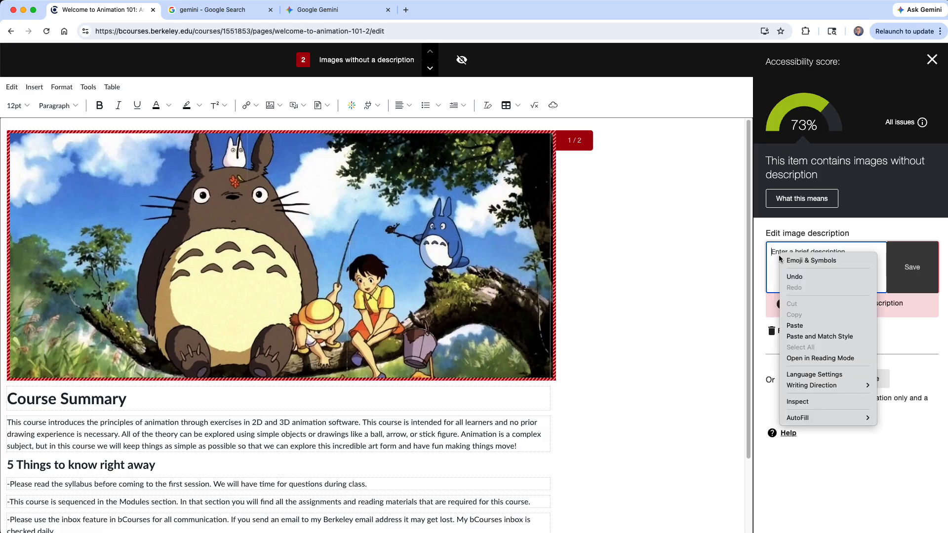
click(805, 326)
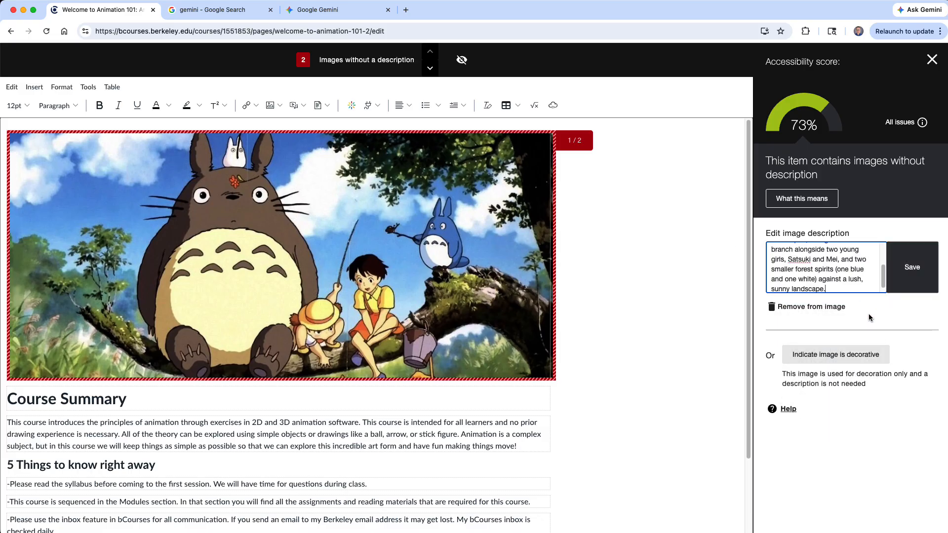
click(912, 267)
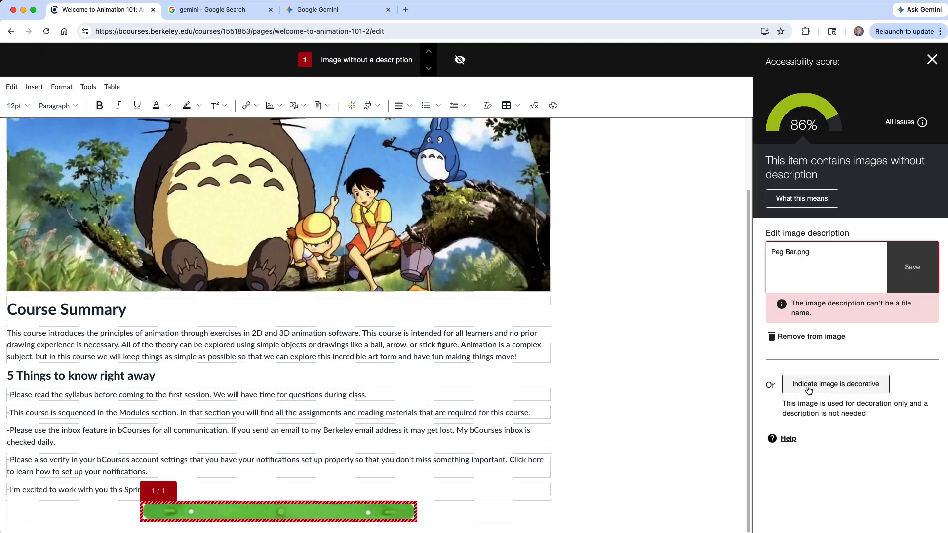
Step: Mark the green peg bar image as decorative, check the guidance for the heading-level issue, and close the accessibility checker
click(842, 387)
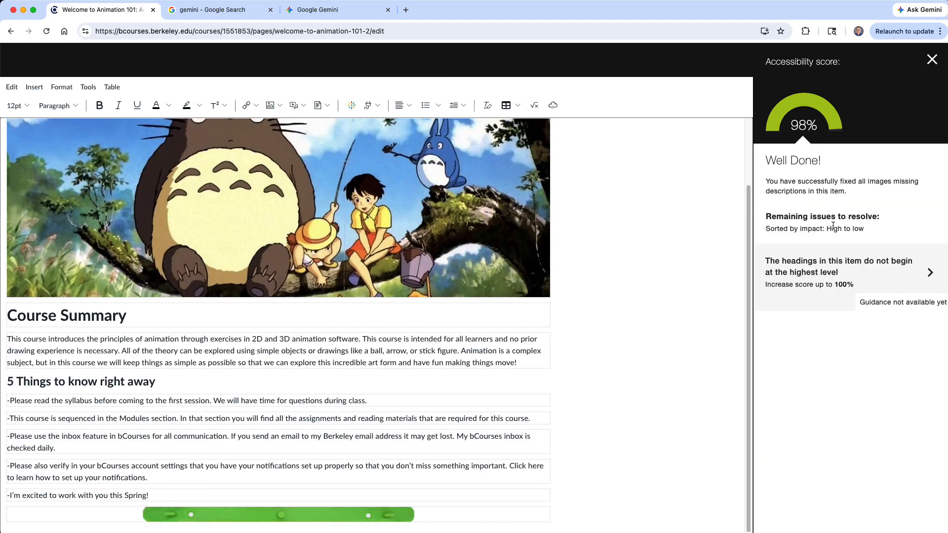
click(841, 275)
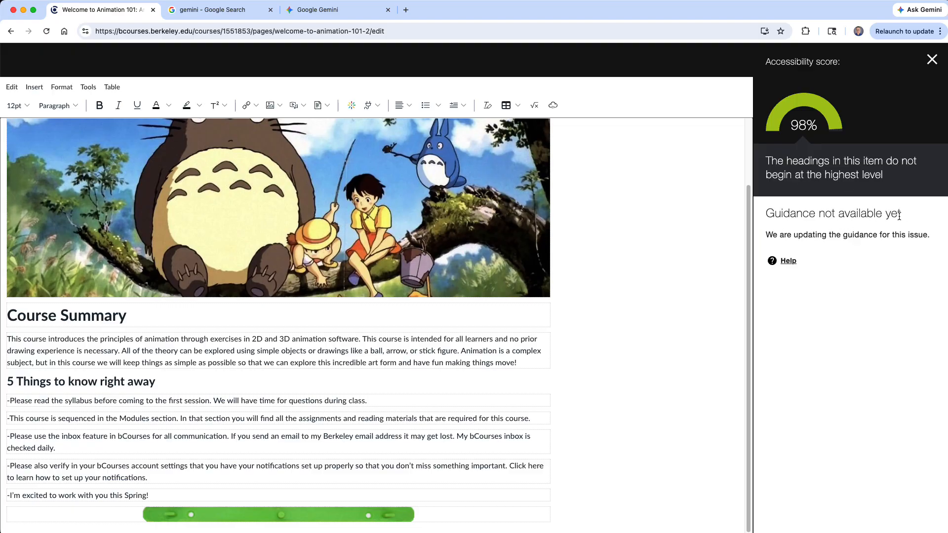
click(931, 63)
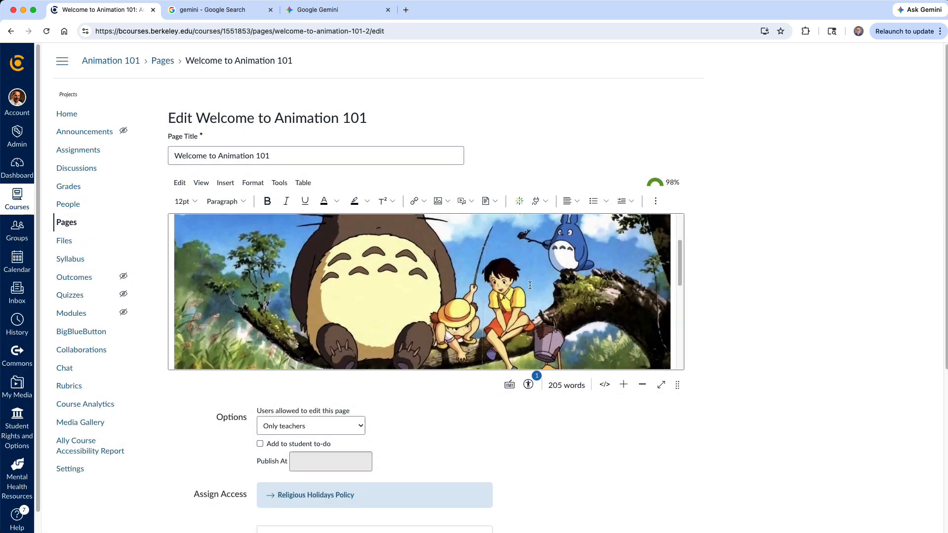
Step: Check which paragraph style is applied to the Course Summary text in the page body
scroll(529, 286, down, 8)
scroll(531, 286, up, 5)
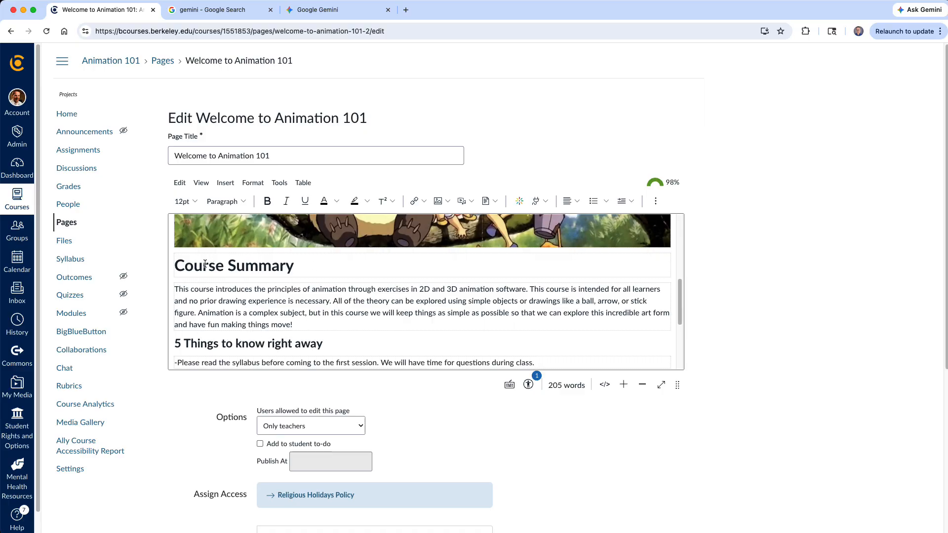
drag(312, 267, 141, 269)
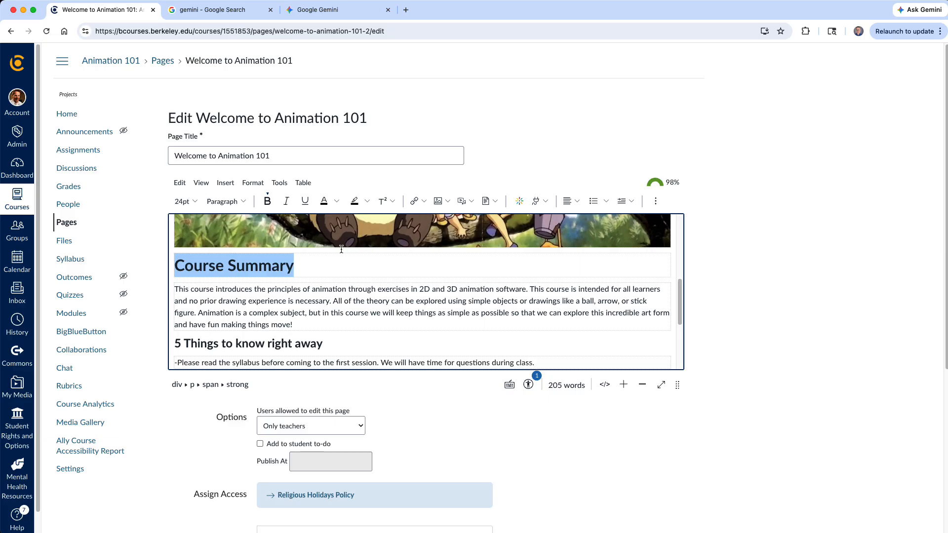
click(228, 203)
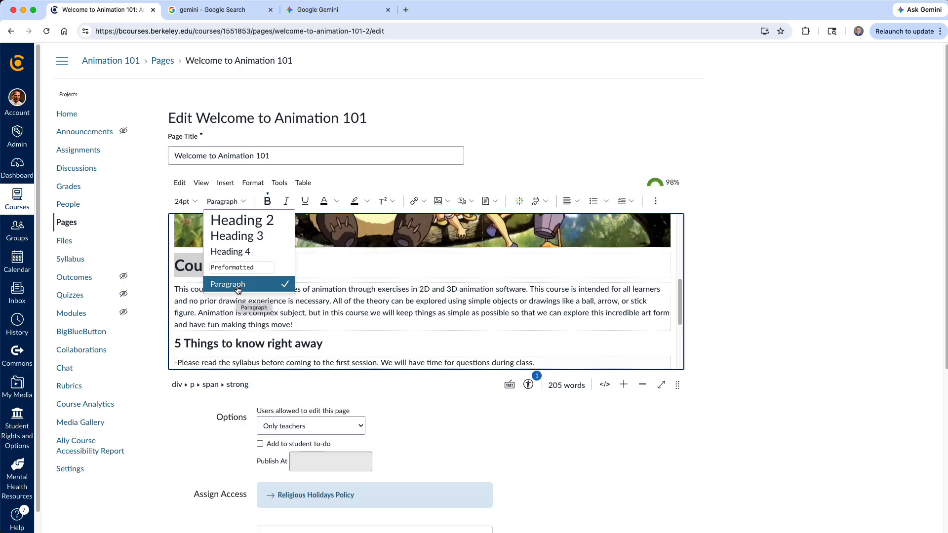
click(309, 312)
click(300, 266)
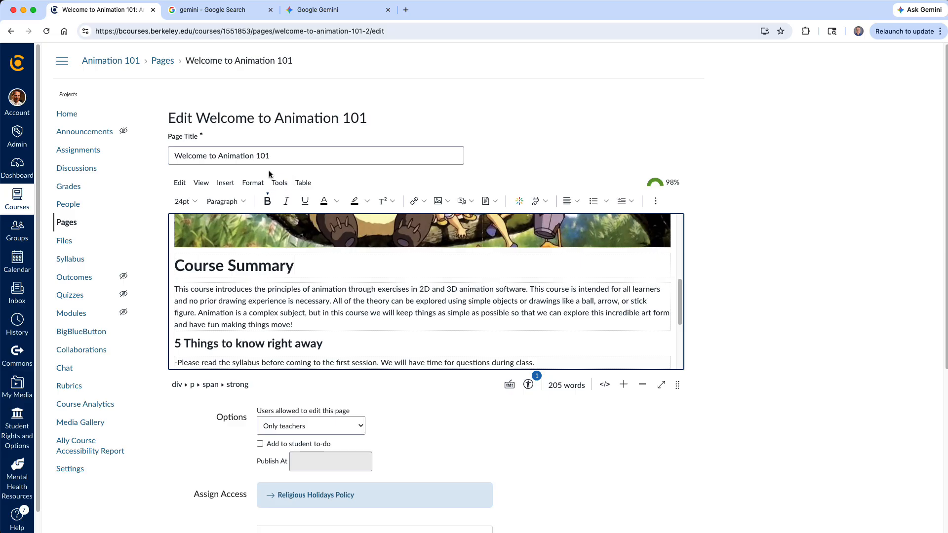
Step: Compare the page title with the body's section titles and look over the heading styles available for Course Summary
drag(277, 155, 177, 154)
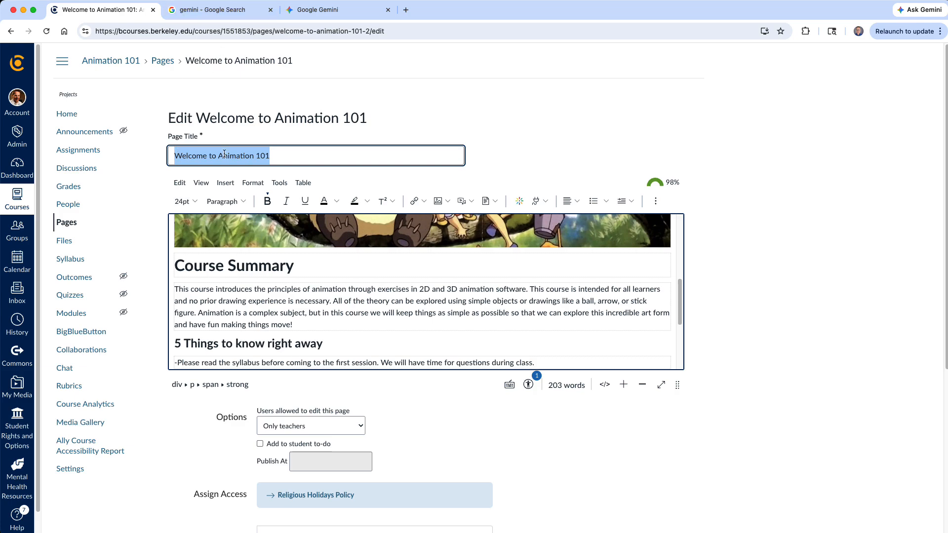
click(296, 157)
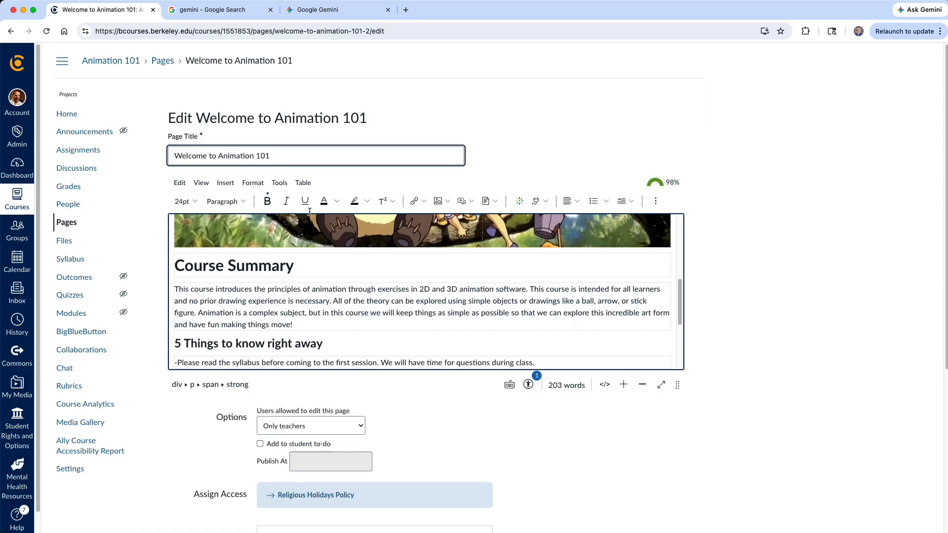
scroll(334, 293, up, 4)
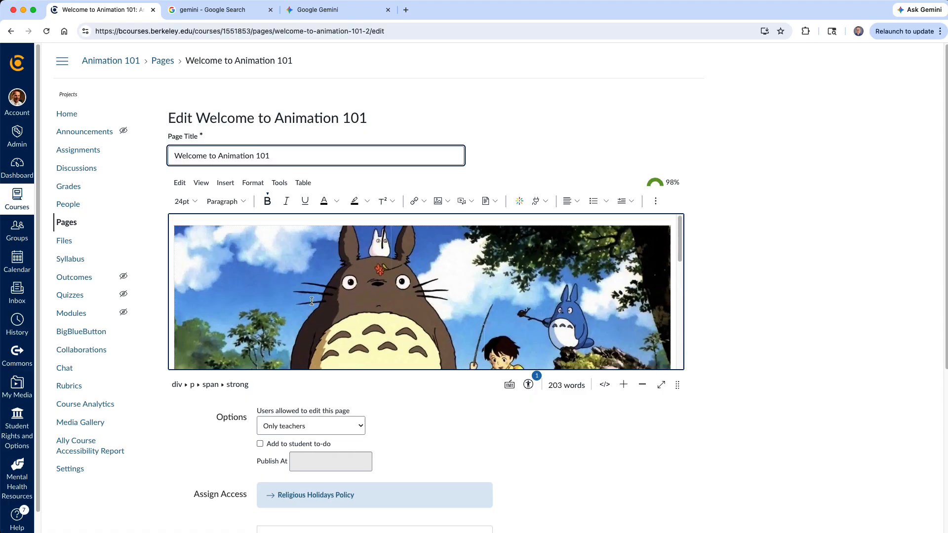
scroll(353, 307, down, 3)
scroll(353, 307, down, 10)
scroll(352, 307, up, 10)
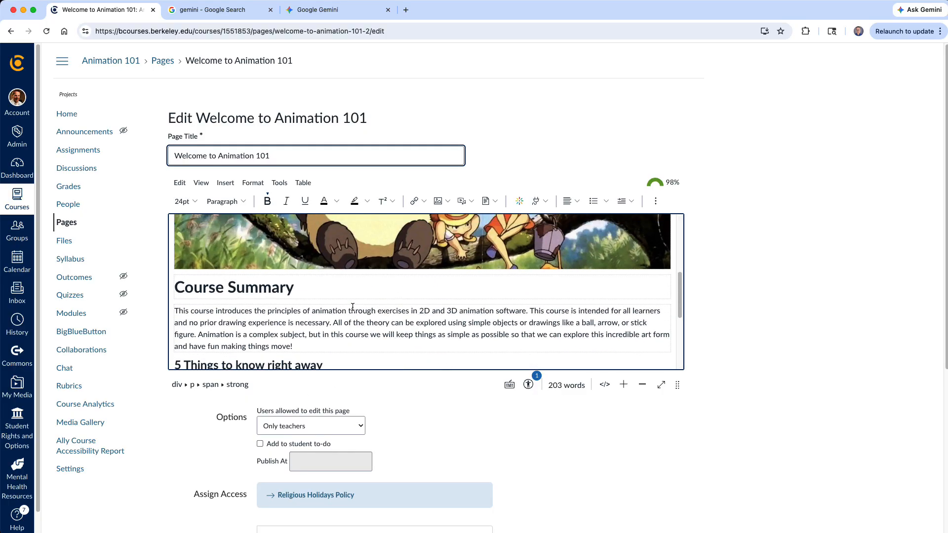
scroll(352, 305, down, 1)
scroll(352, 306, down, 1)
drag(306, 303, 174, 302)
click(230, 202)
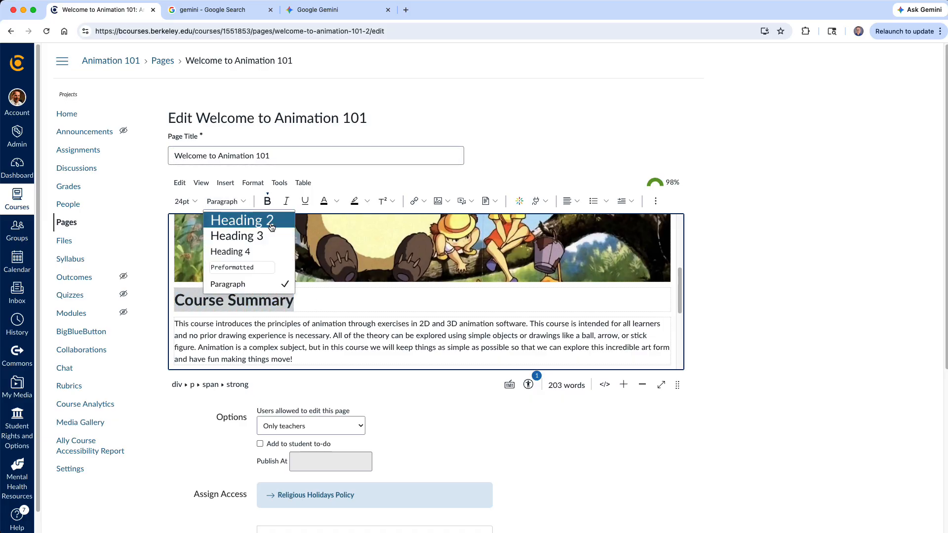
click(274, 253)
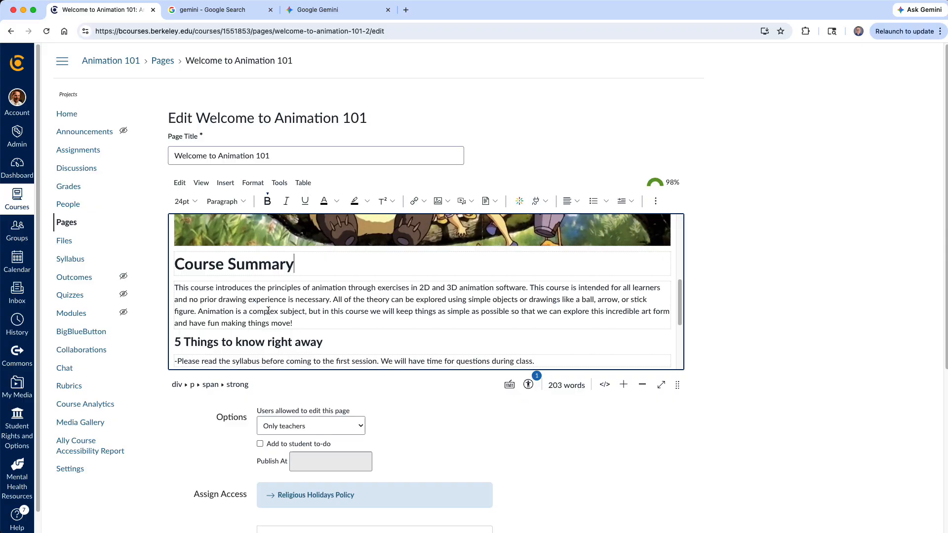
Step: Apply the Heading 2 style to the Course Summary title in the page body
drag(319, 265, 129, 263)
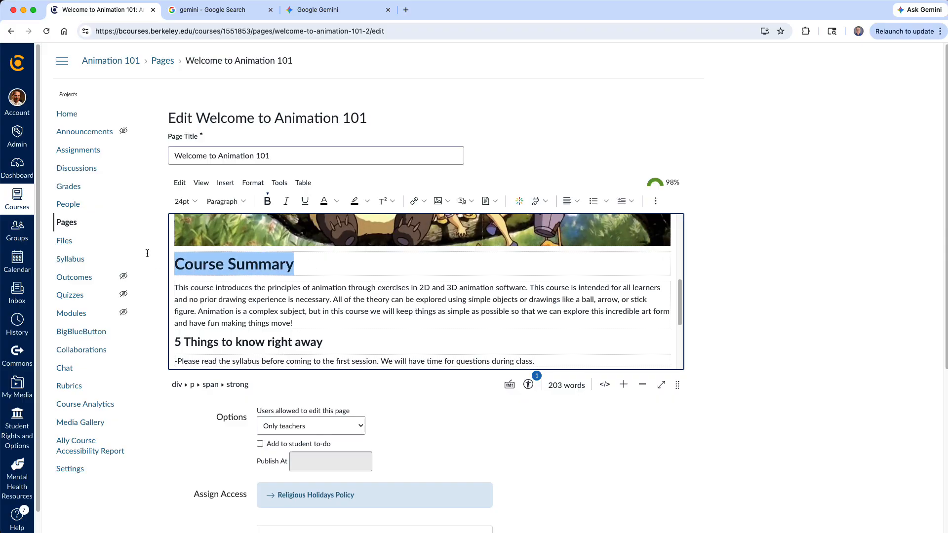
click(234, 207)
click(246, 220)
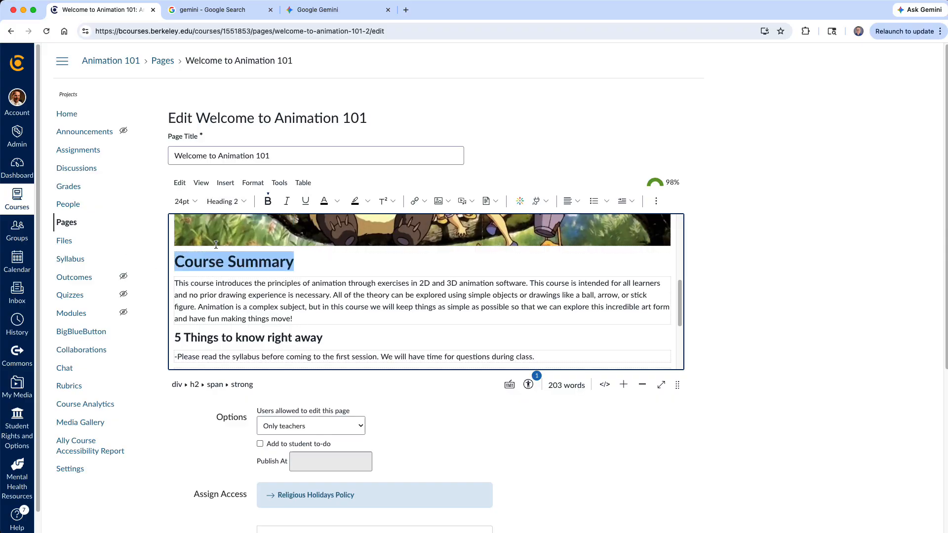
Step: Compare the heading levels of "5 Things to know right away" and Course Summary, and look through the lines beneath them
click(333, 339)
drag(334, 338, 106, 332)
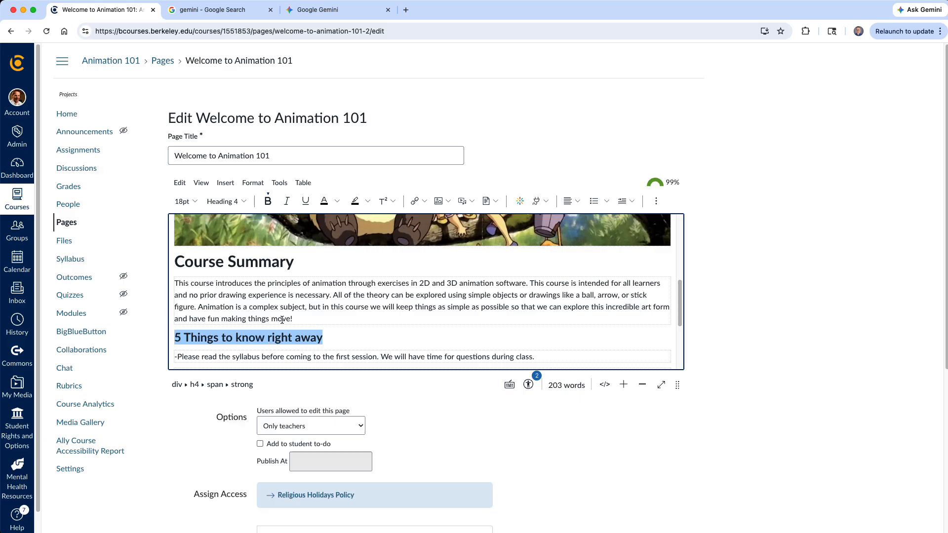
click(280, 263)
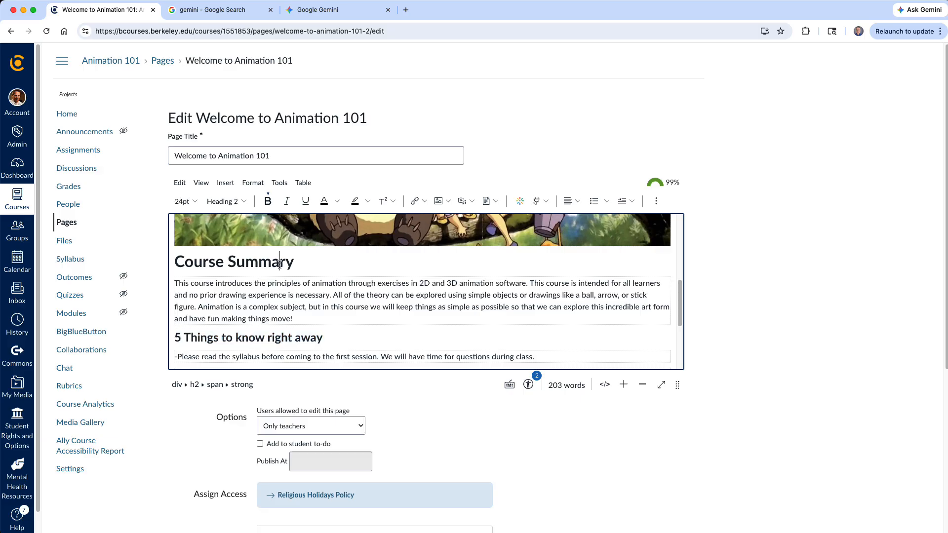
triple_click(296, 262)
scroll(343, 324, down, 2)
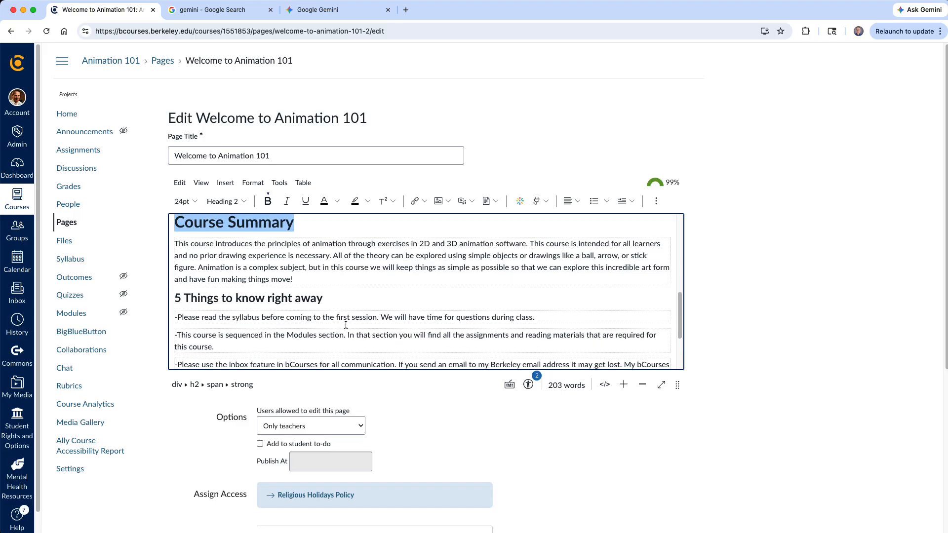
scroll(346, 325, down, 3)
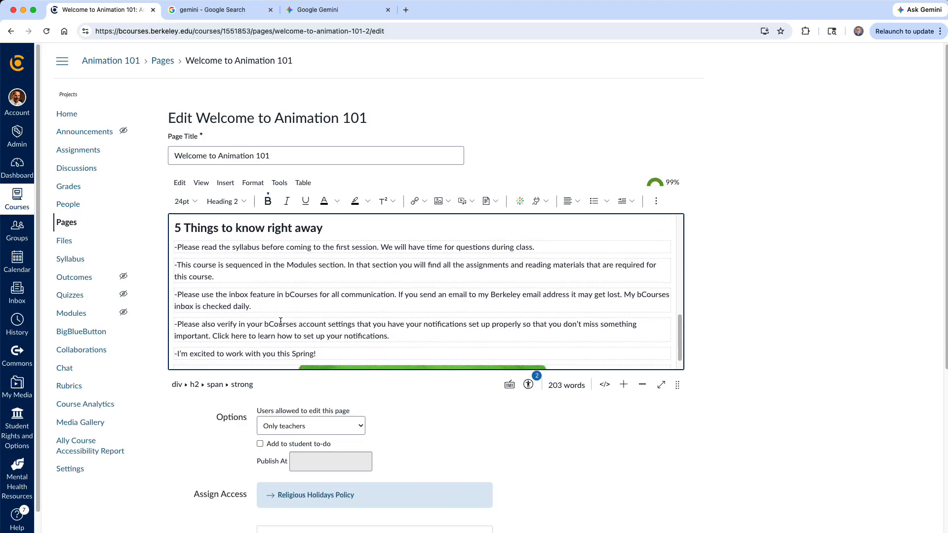
scroll(281, 322, up, 3)
scroll(258, 276, down, 2)
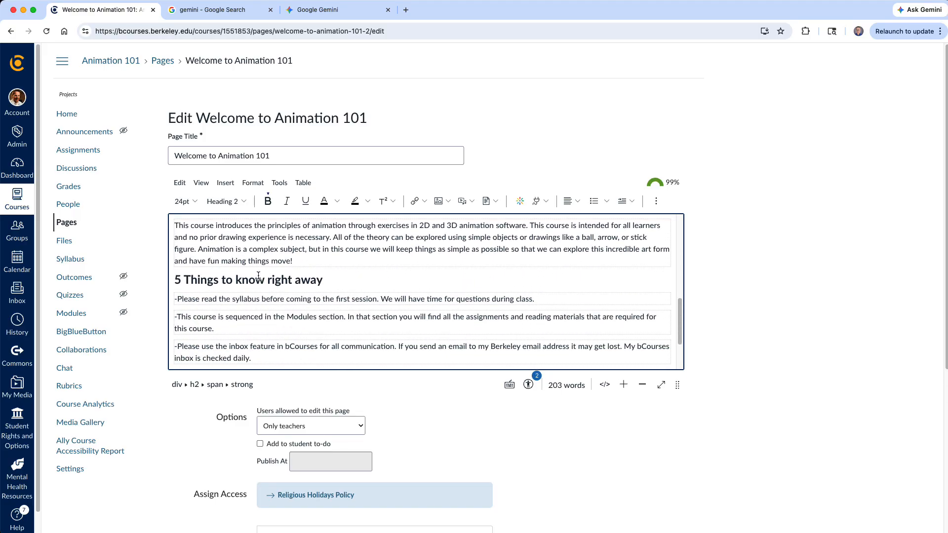
scroll(259, 276, up, 1)
Step: Apply the Heading 2 style to the "5 Things to know right away" title
click(336, 297)
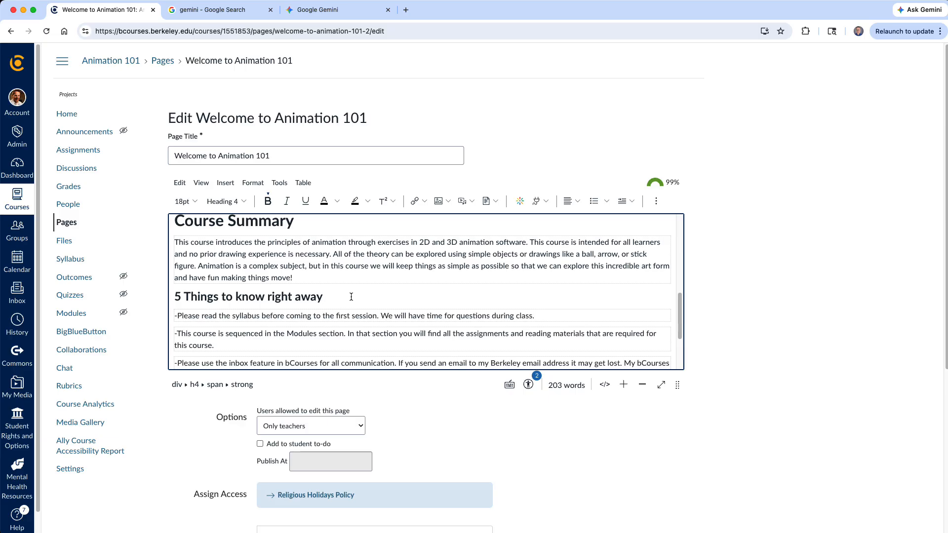
drag(351, 297, 147, 301)
click(227, 202)
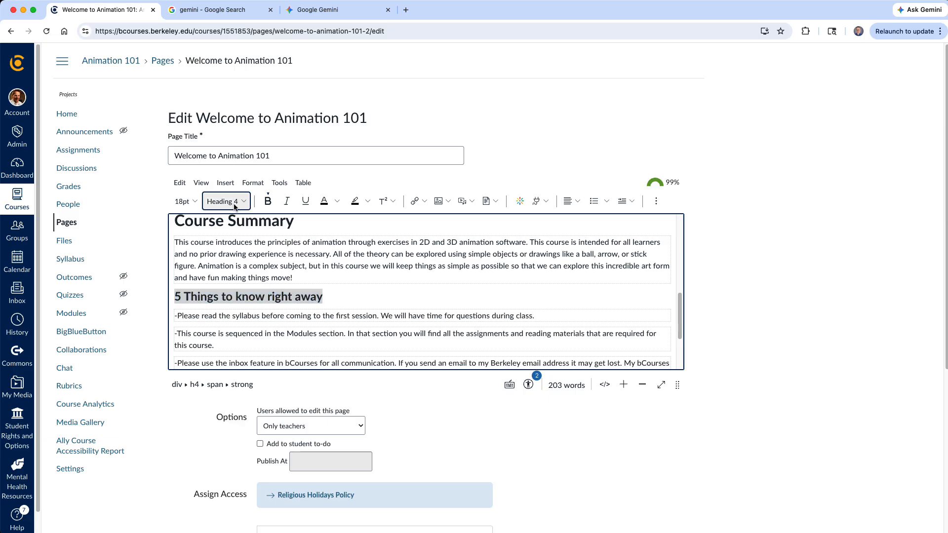
click(258, 220)
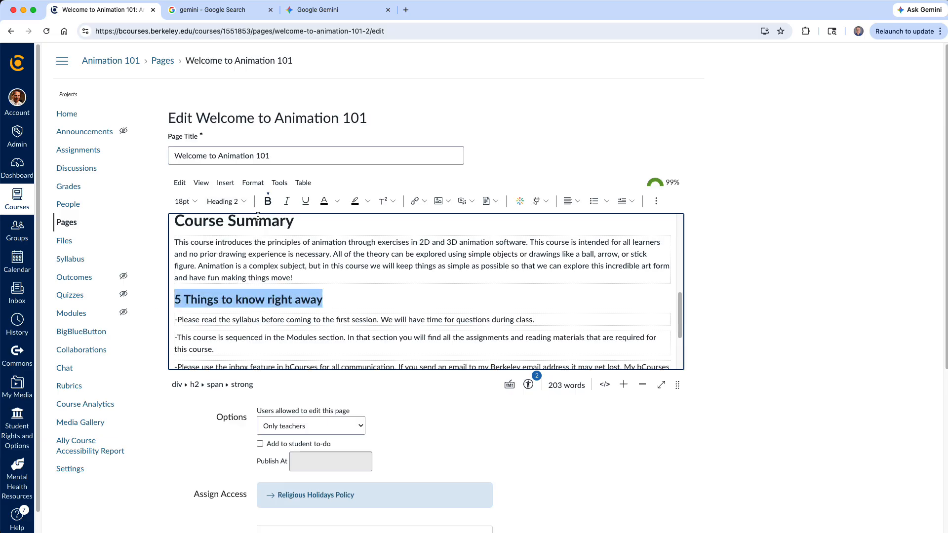
Step: Check the font size of Course Summary and set "5 Things to know right away" to 24pt to match
scroll(321, 308, up, 3)
scroll(334, 313, down, 3)
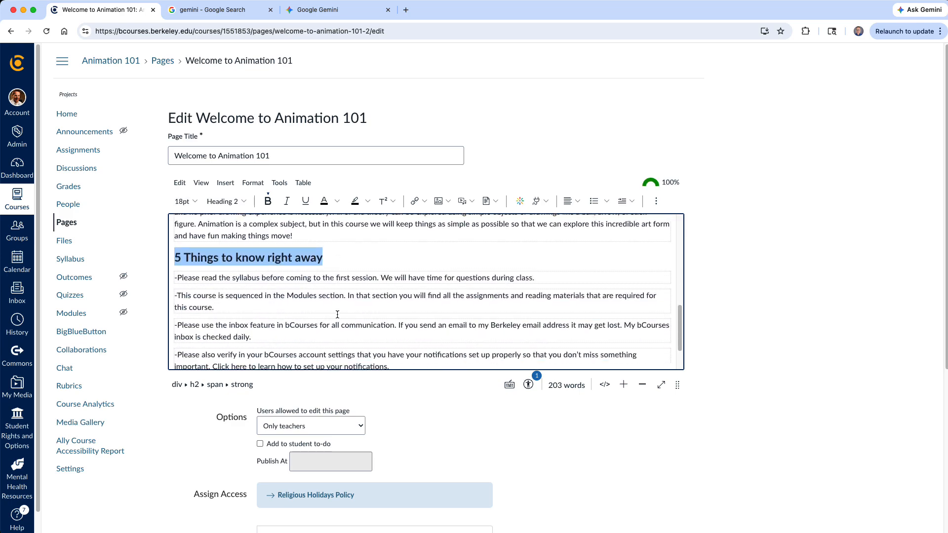
scroll(333, 314, up, 1)
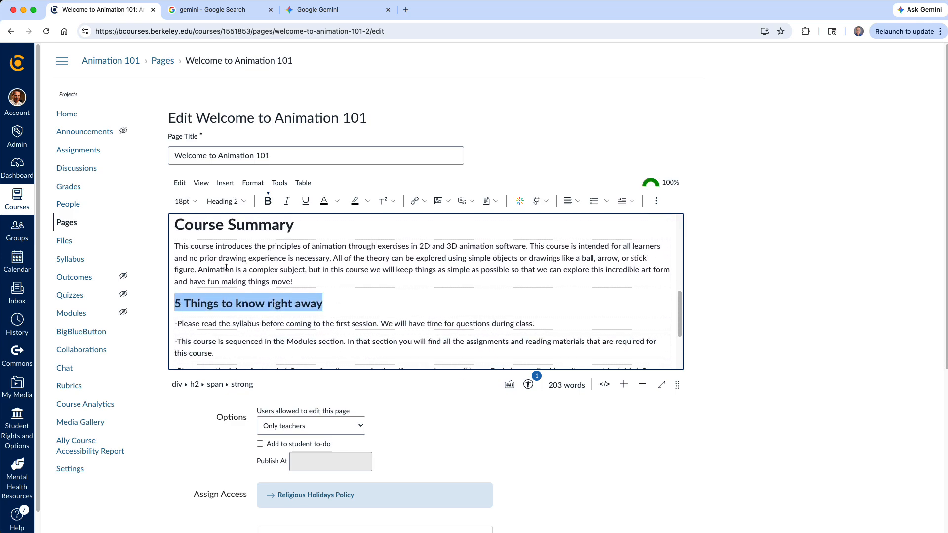
drag(294, 226, 101, 227)
drag(296, 273, 126, 276)
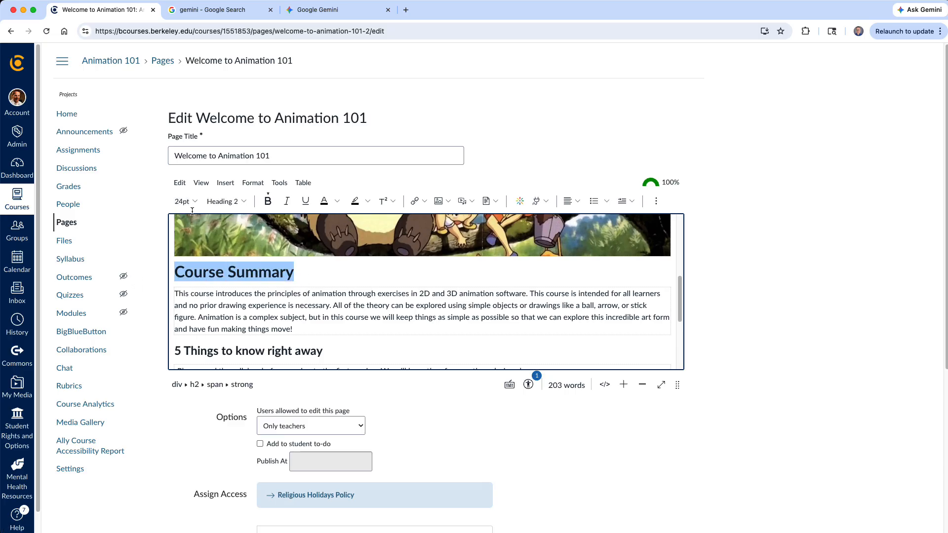
scroll(306, 336, down, 3)
drag(337, 283, 142, 277)
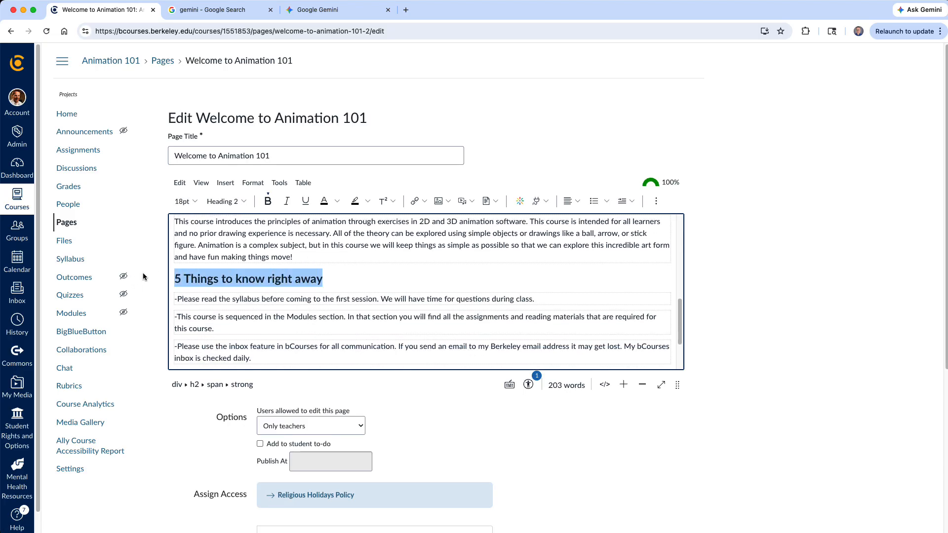
click(184, 201)
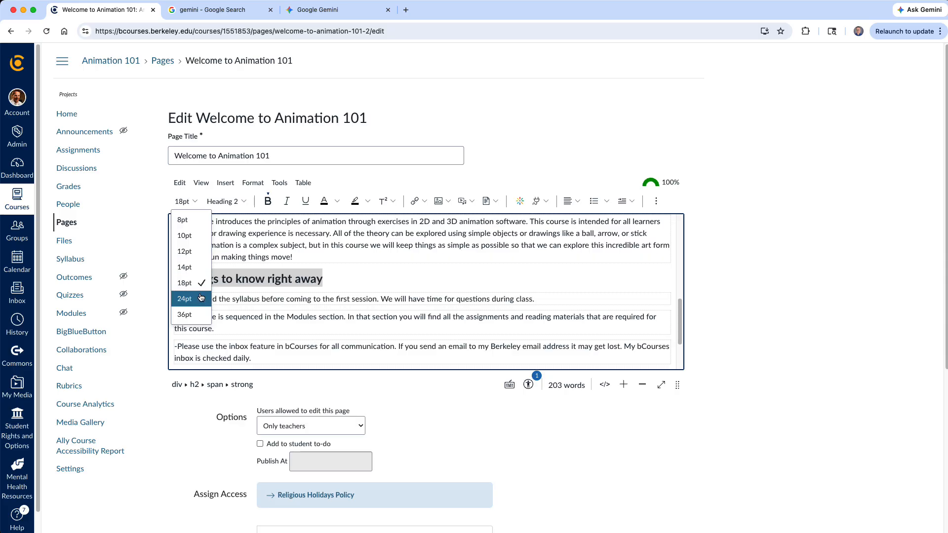
click(185, 298)
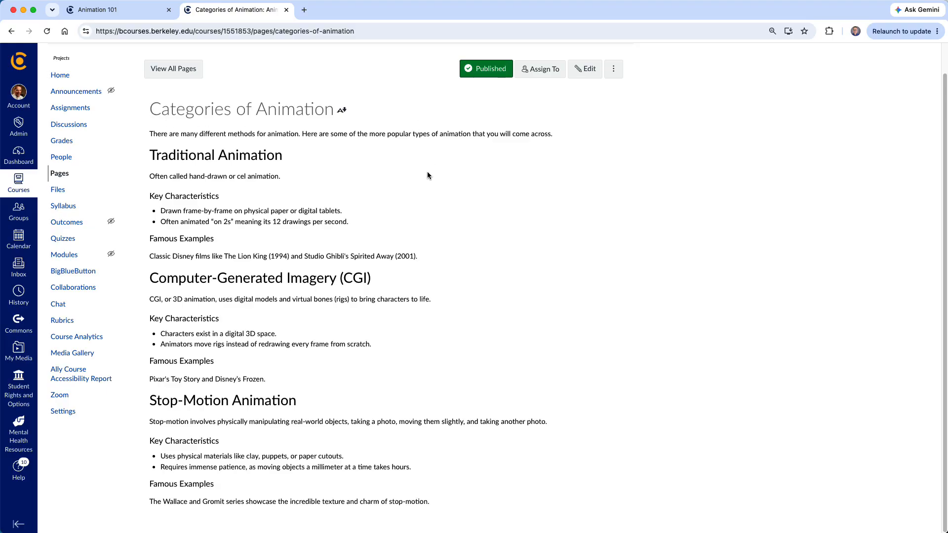
Step: On the Categories of Animation page, examine the heading hierarchy from the page title through Traditional Animation to Key Characteristics and Famous Examples
drag(149, 109, 329, 115)
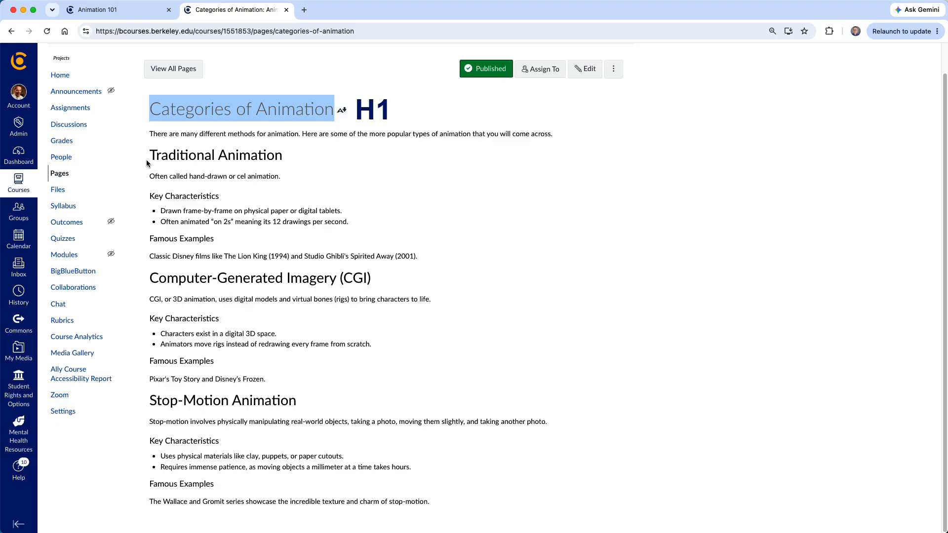
drag(151, 155, 281, 154)
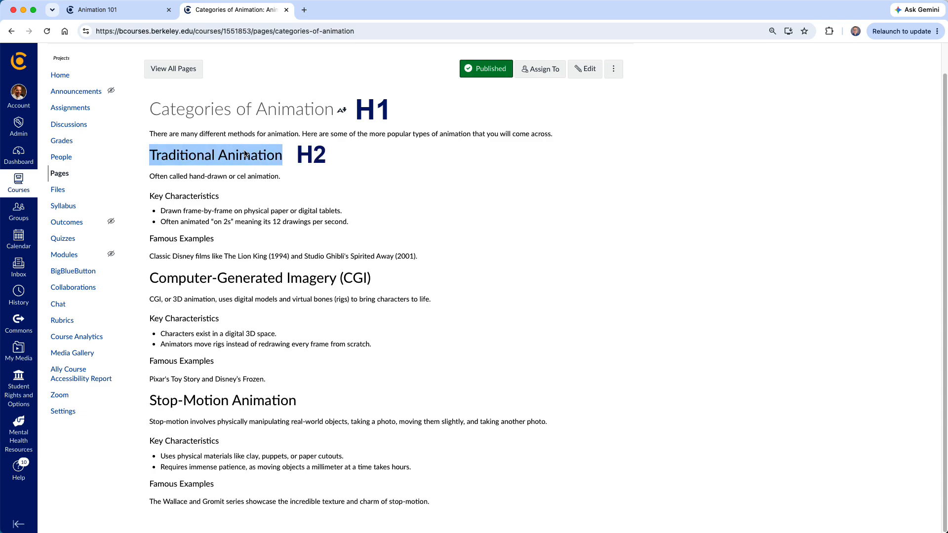
drag(220, 198, 148, 199)
drag(217, 241, 142, 241)
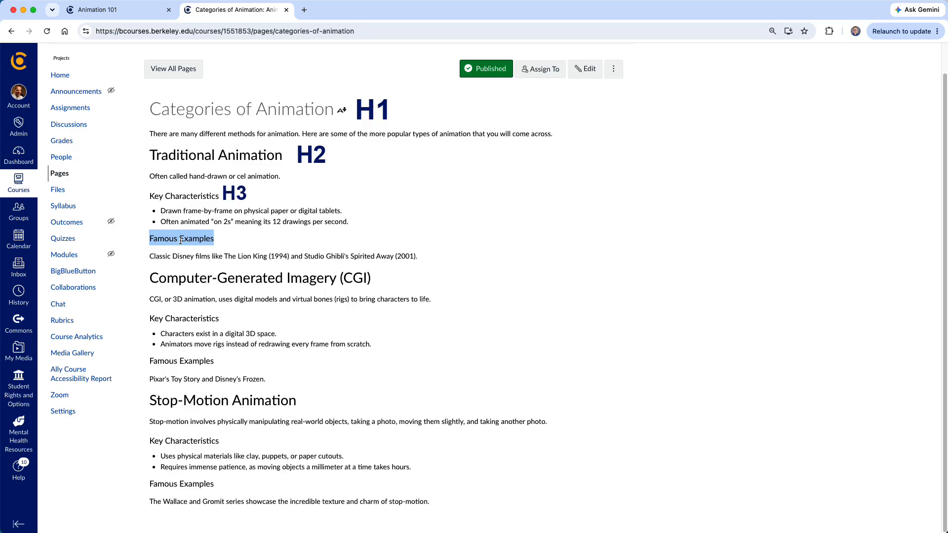
click(427, 176)
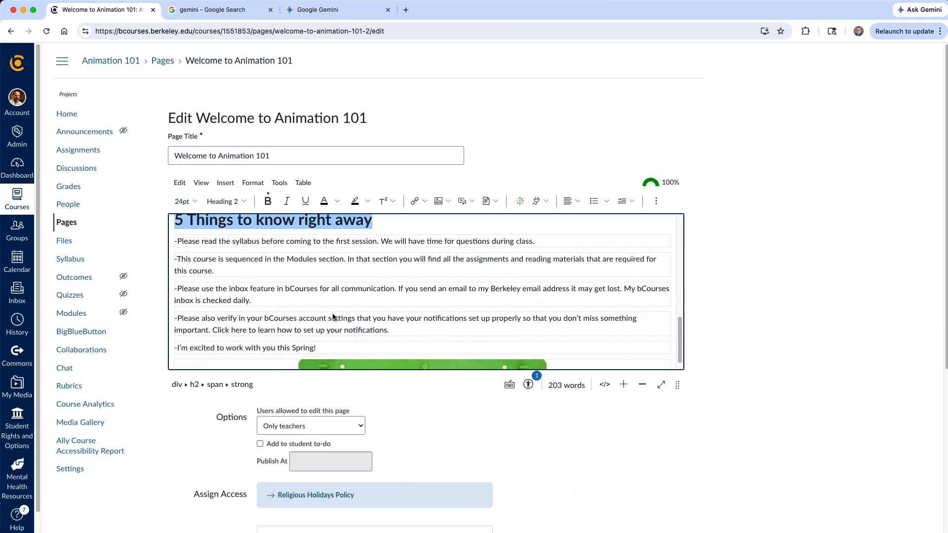
Step: Back in the Welcome to Animation 101 page editor, remove the typed hyphens from the five lines under "5 Things to know right away"
scroll(333, 317, down, 1)
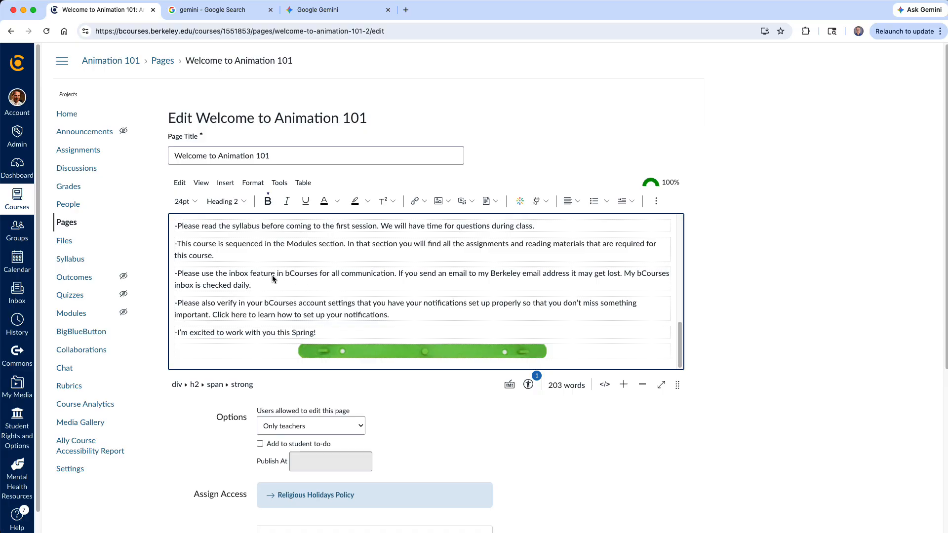
scroll(271, 278, up, 1)
click(291, 268)
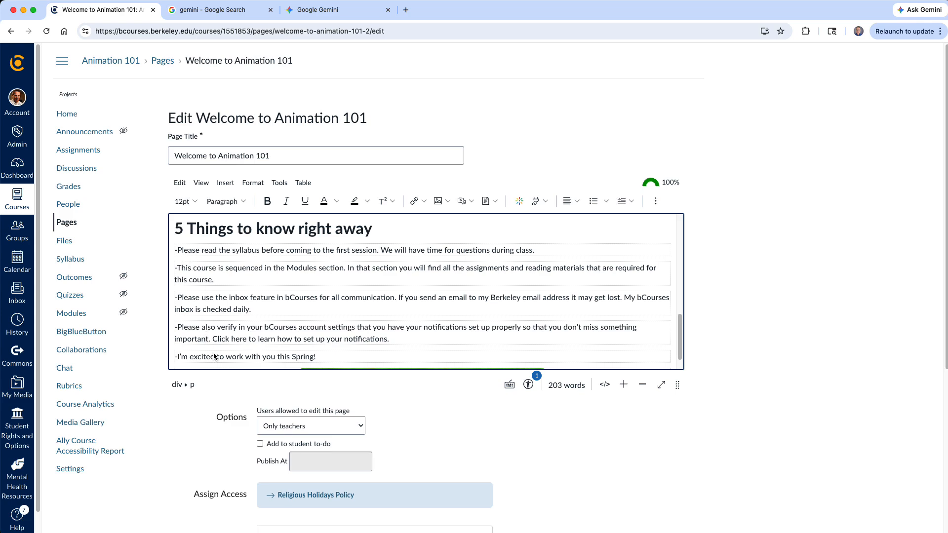
click(177, 253)
key(BackSpace)
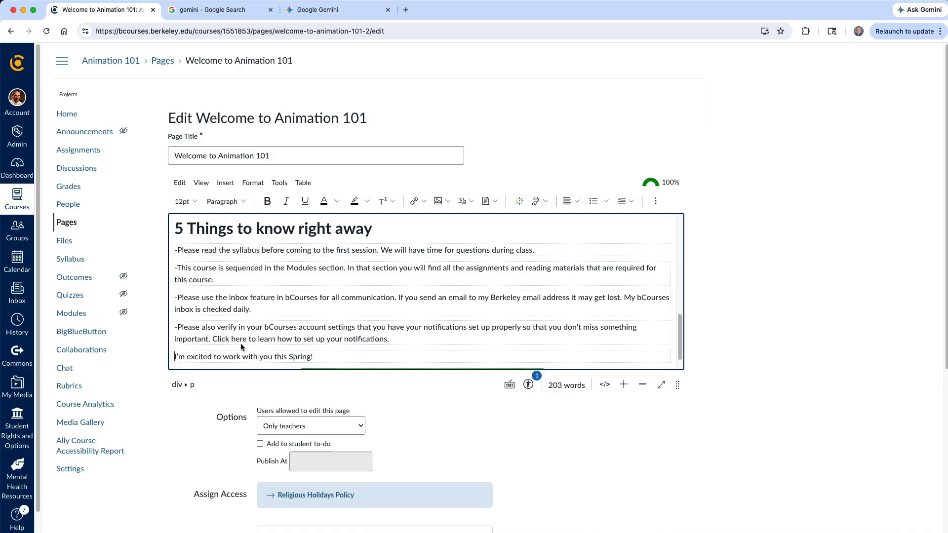
click(178, 328)
key(BackSpace)
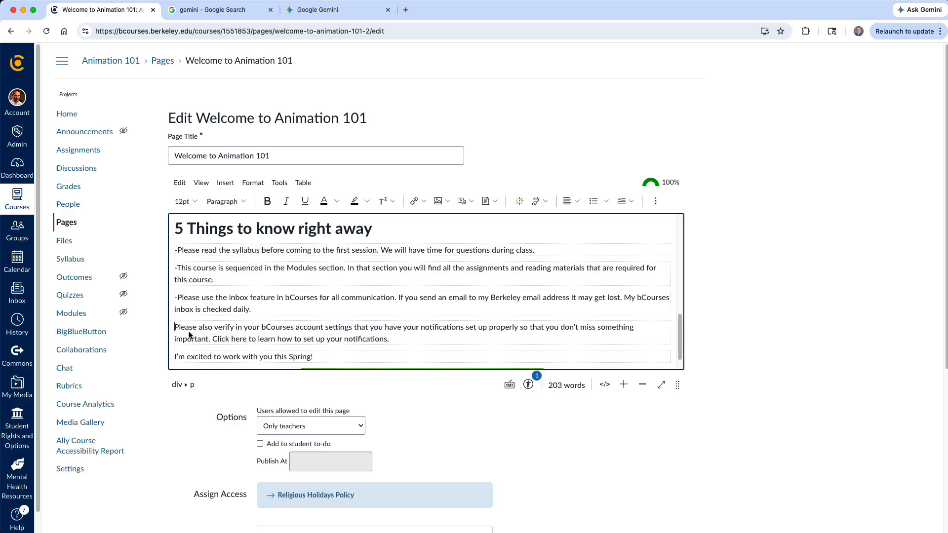
click(177, 299)
key(BackSpace)
click(177, 268)
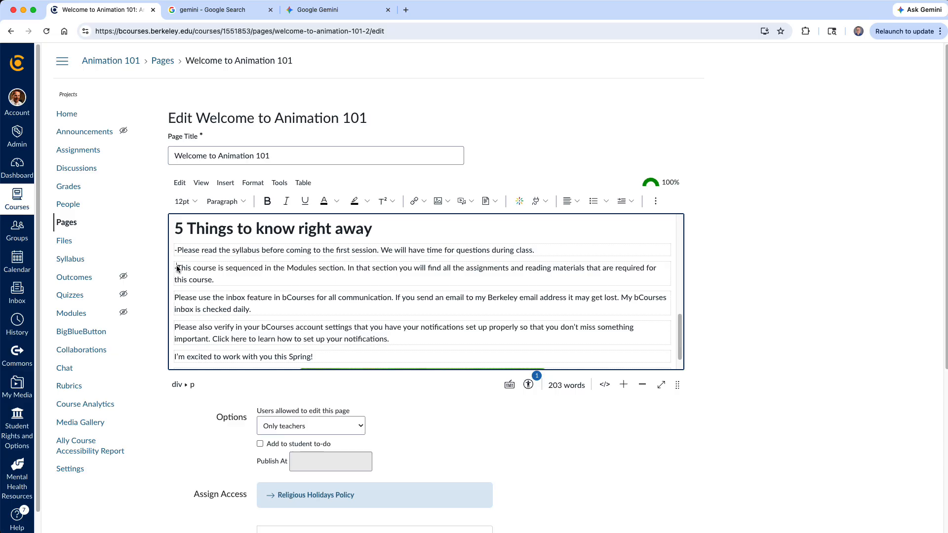
key(BackSpace)
click(177, 250)
key(BackSpace)
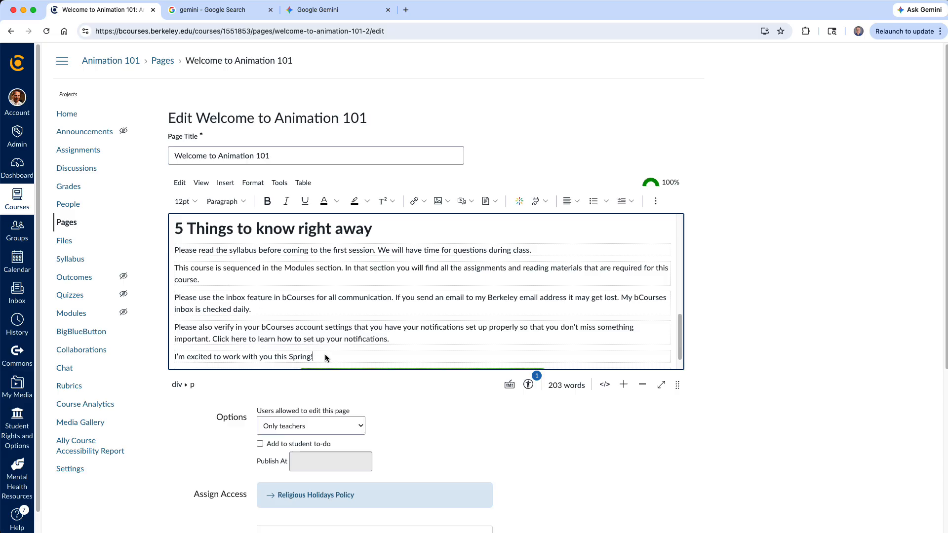
Step: Format the five lines under "5 Things to know right away" as a bulleted list
drag(325, 356, 167, 250)
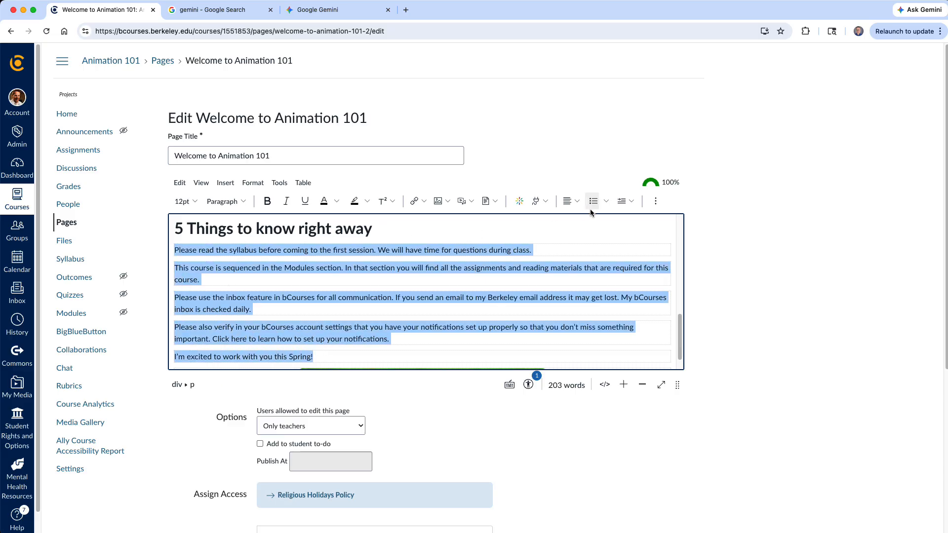
click(607, 202)
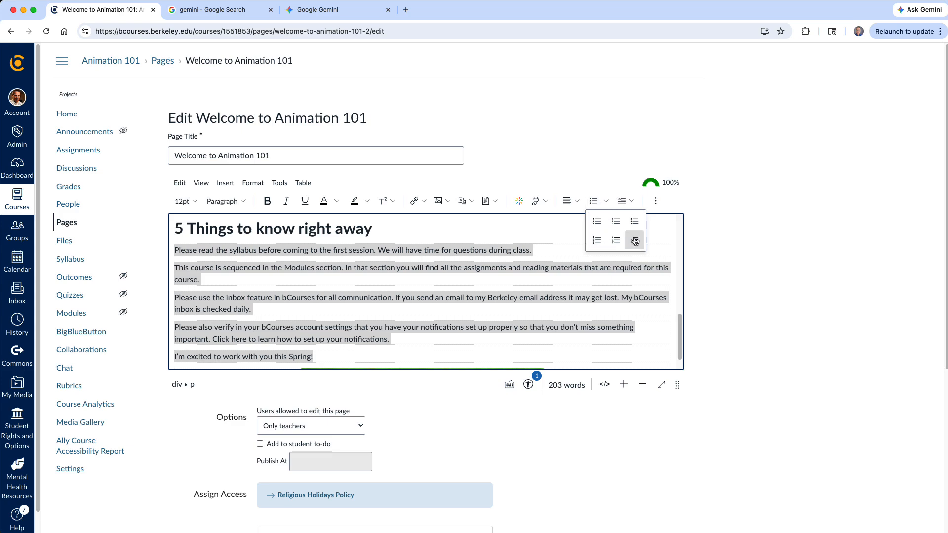
click(597, 222)
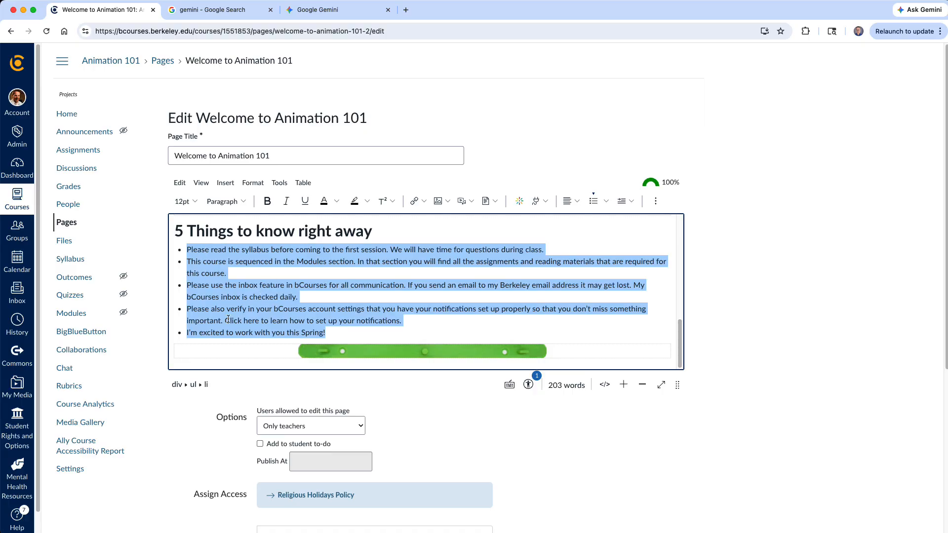
Step: Delete the sentence "Click here to learn how to set up your notifications." from the fourth bullet
click(399, 320)
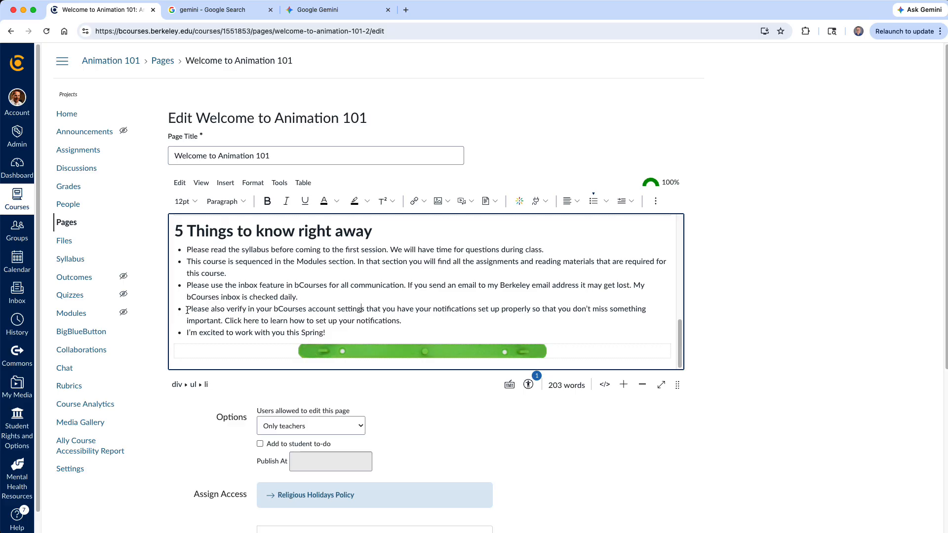
drag(187, 310, 456, 327)
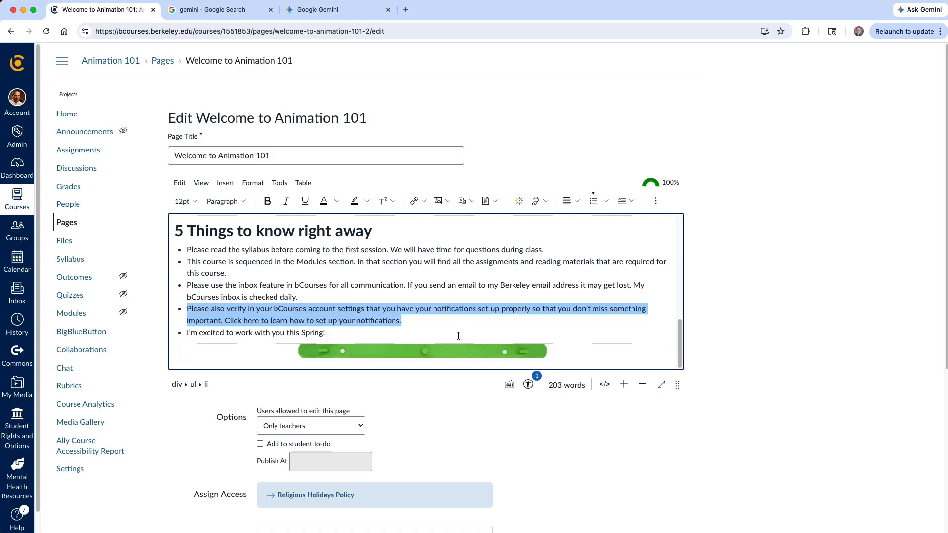
click(449, 326)
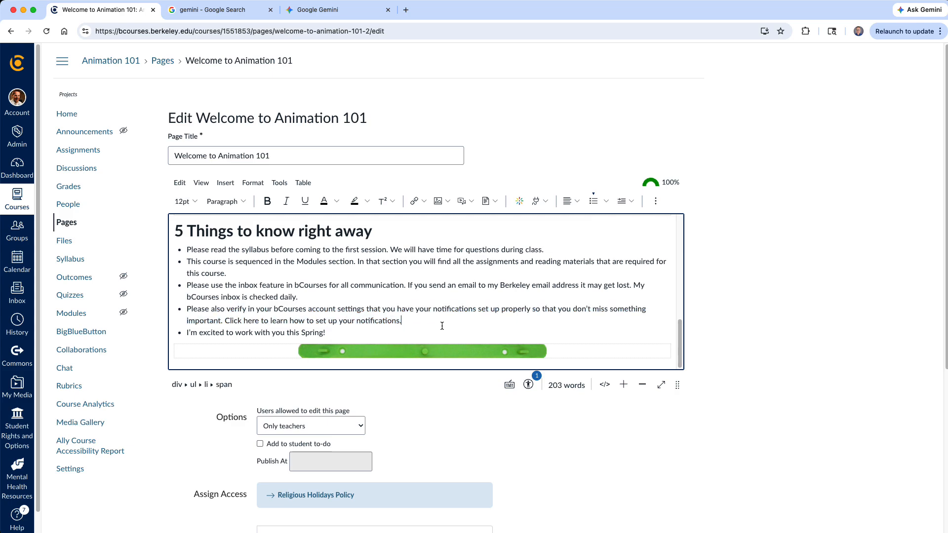
drag(226, 321, 258, 323)
click(336, 325)
drag(402, 321, 226, 320)
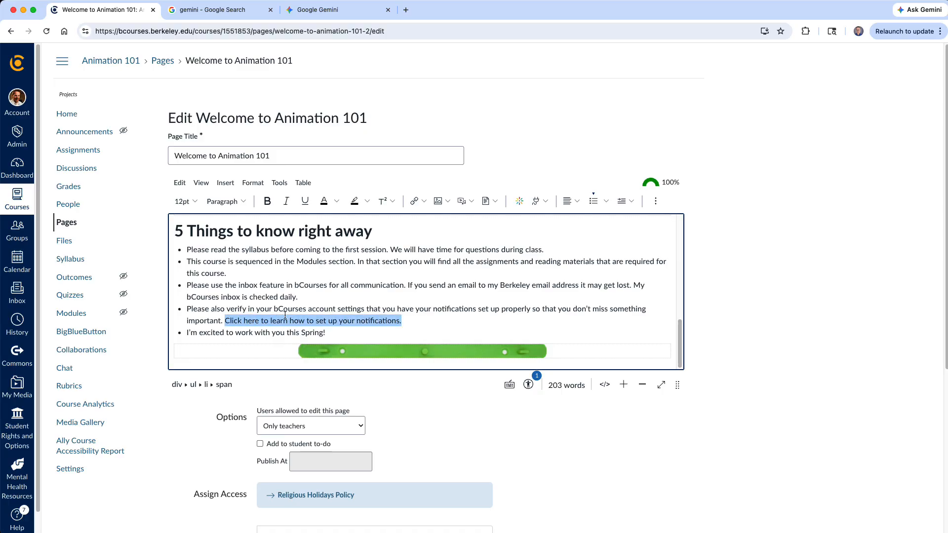
key(BackSpace)
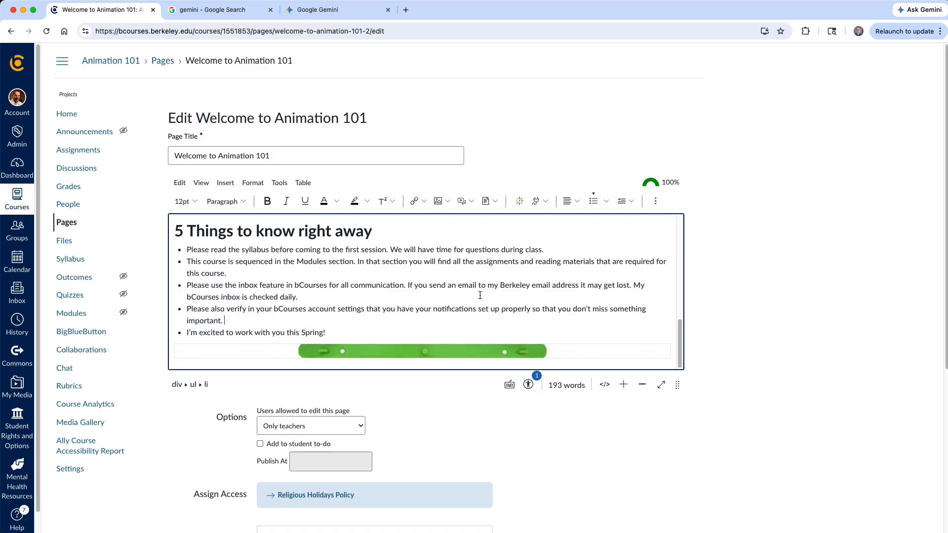
Step: In a new browser tab, search the web for "canvas notifications setup" and open the article "How do I manage my Canvas notification settings?"
drag(433, 310, 500, 311)
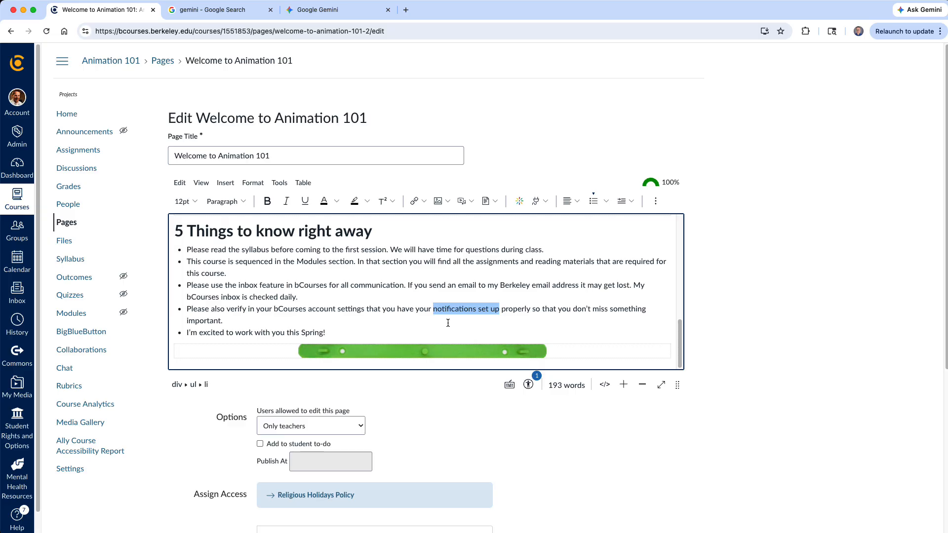
click(406, 10)
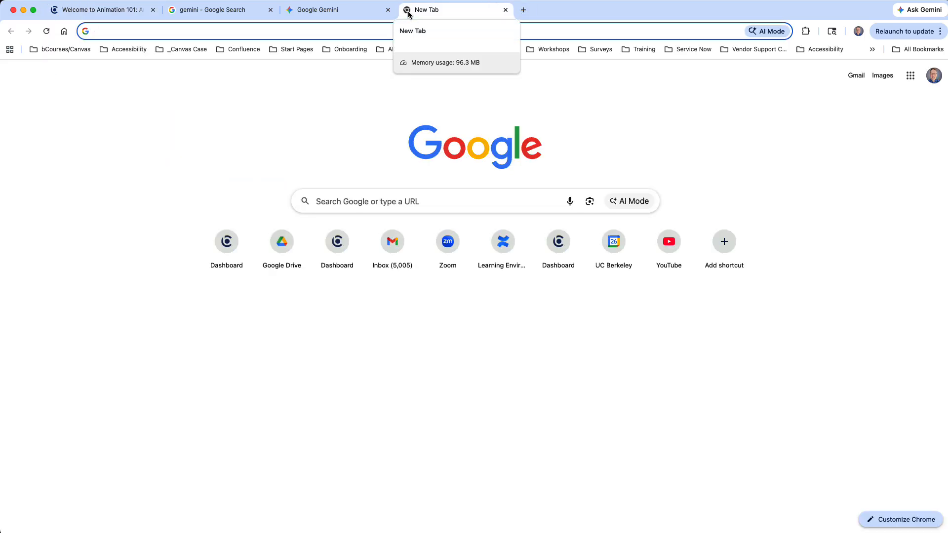
text(canvas)
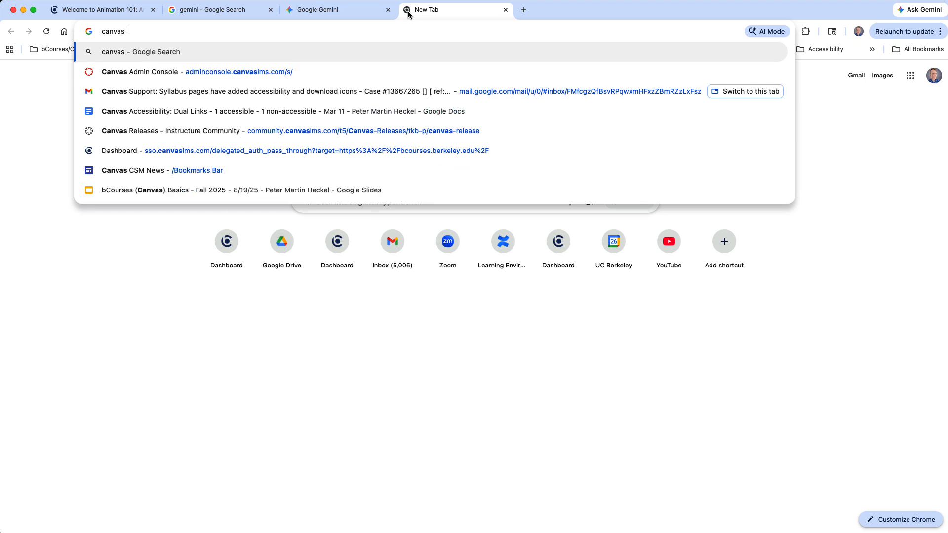
text( noti)
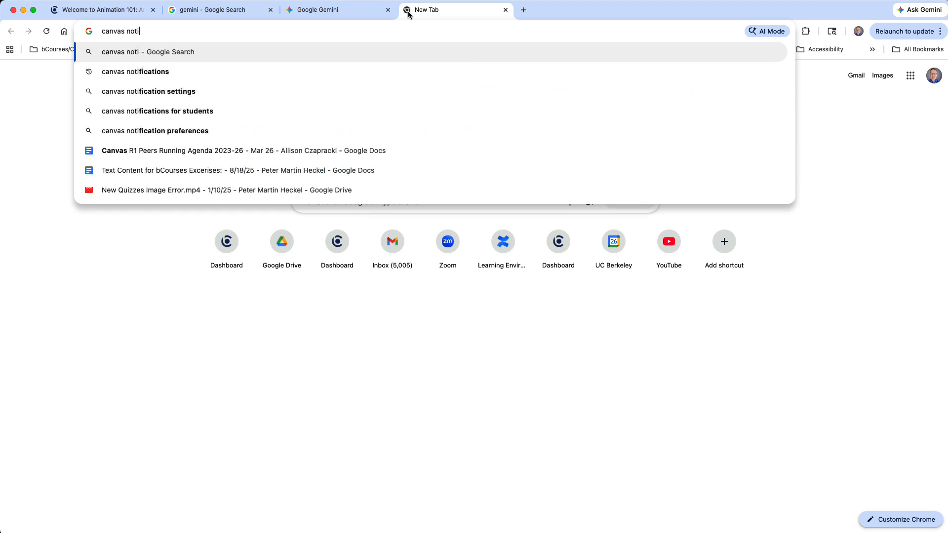
text(fications setu)
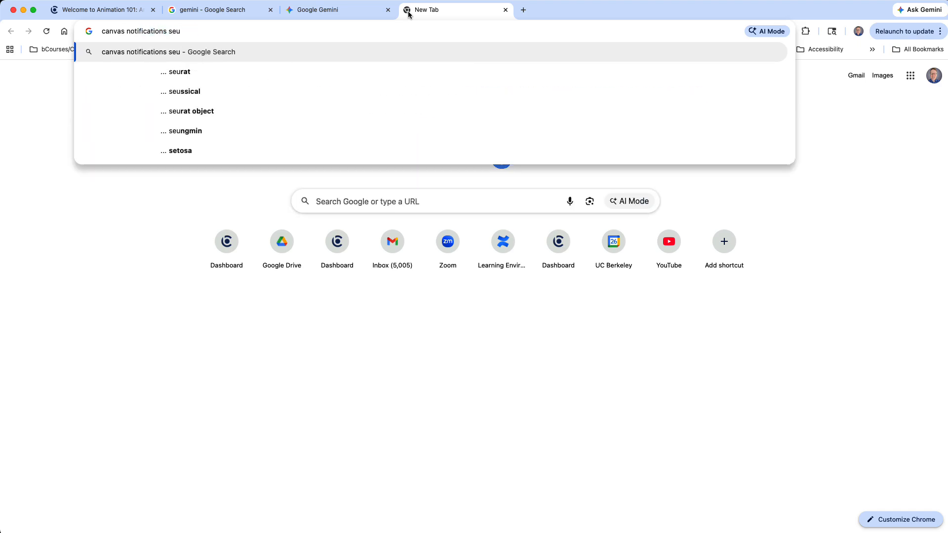
text(p)
key(Return)
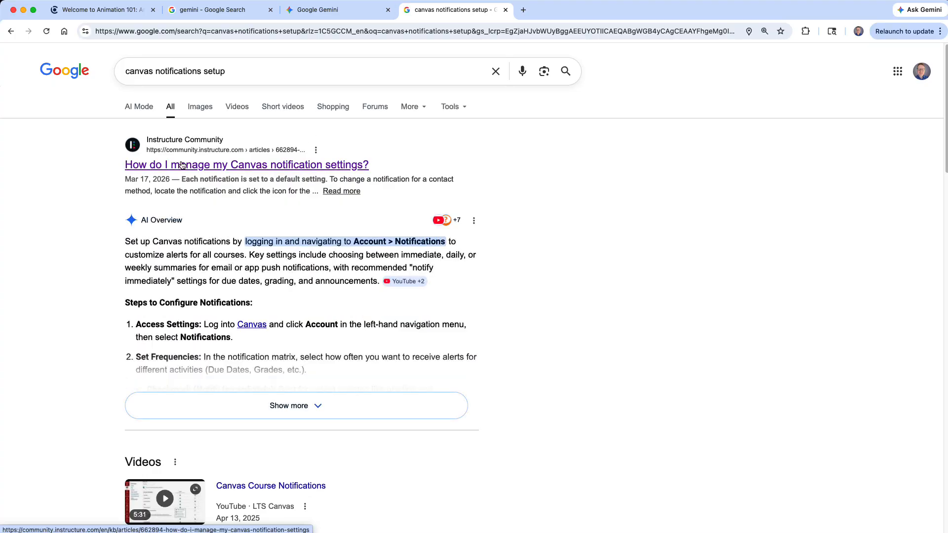
click(246, 166)
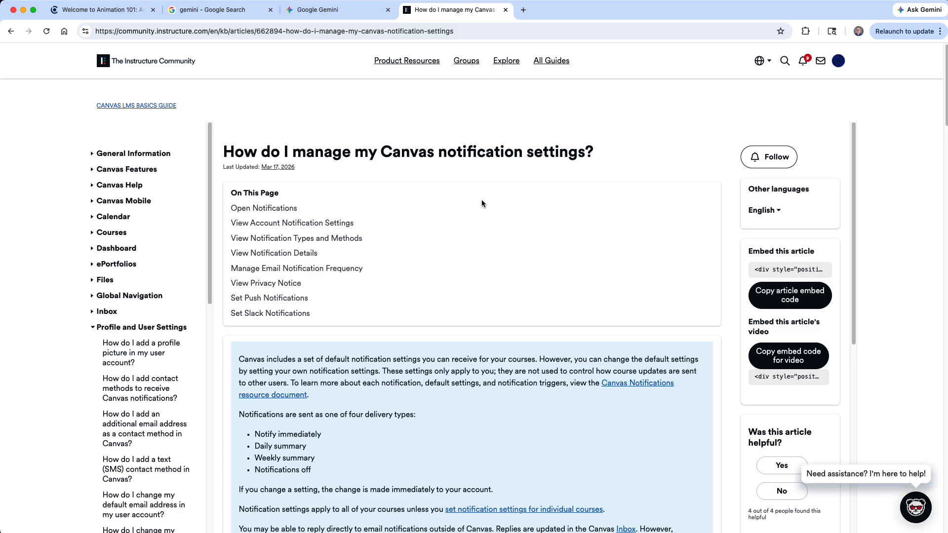
Step: Look over the notification settings article and copy its full web address
scroll(467, 375, down, 9)
scroll(467, 375, up, 9)
mouse_move(472, 52)
click(473, 30)
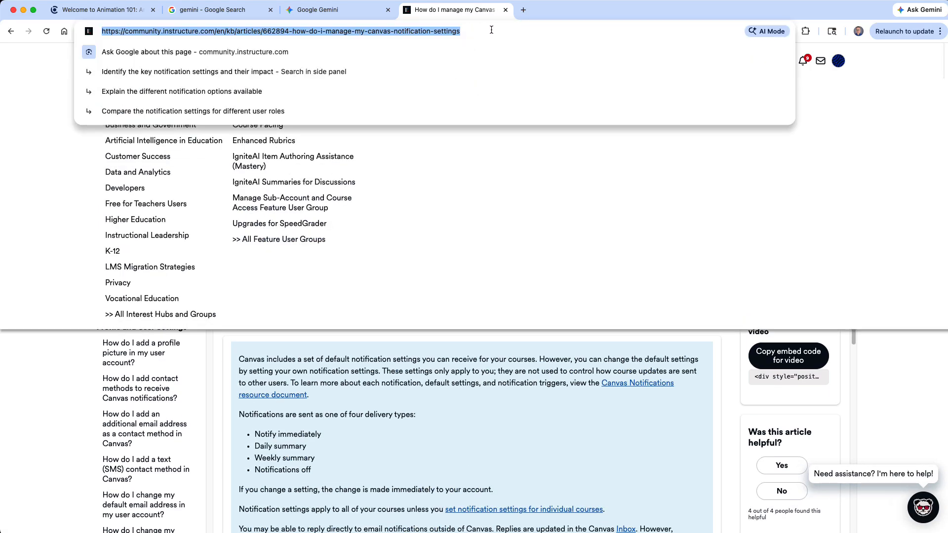
right_click(429, 30)
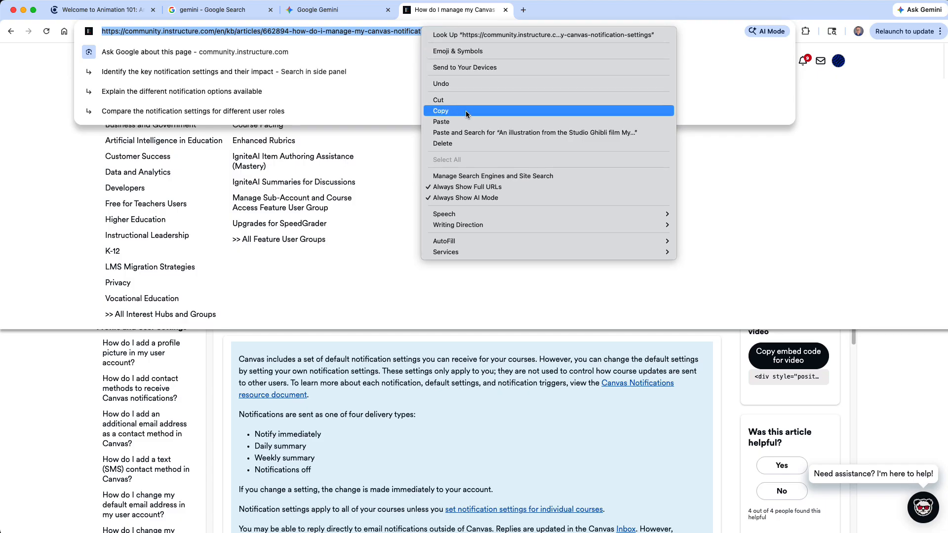
click(441, 111)
Step: Back in the Welcome to Animation 101 editor, turn "notifications set up" in the fourth bullet into an external link to the copied article address
click(98, 10)
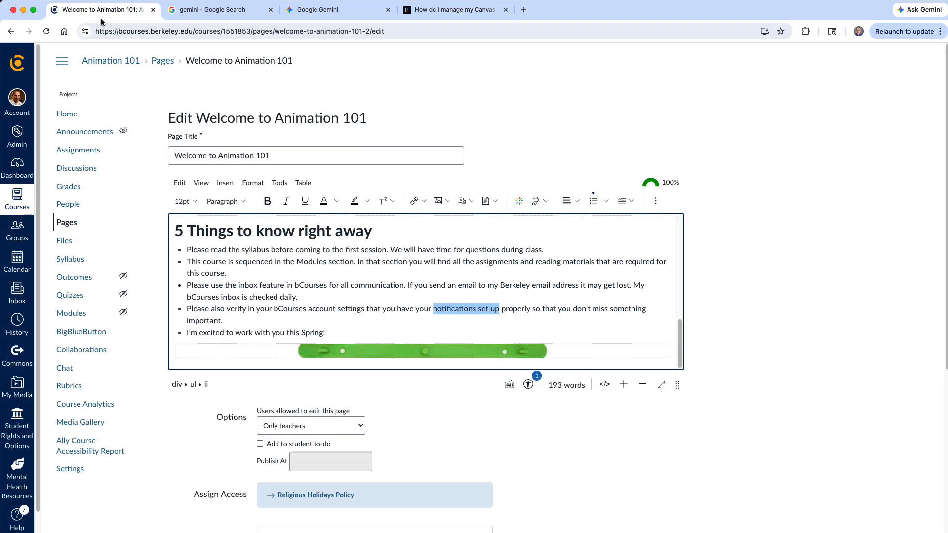
click(432, 311)
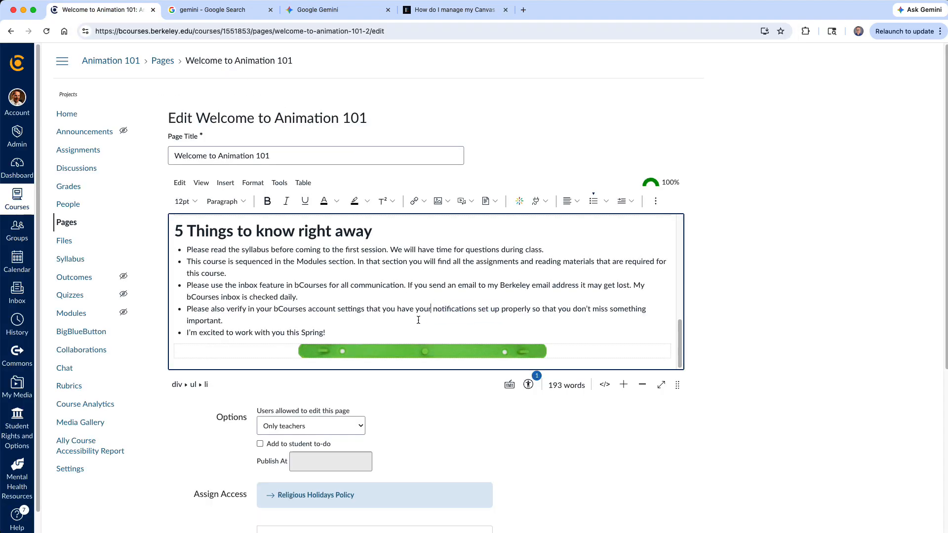
drag(433, 311, 499, 311)
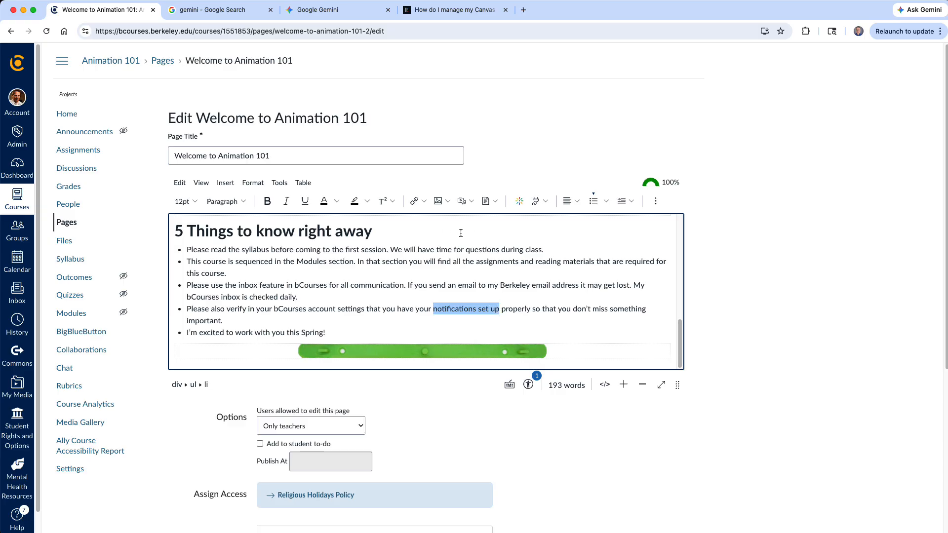
click(419, 200)
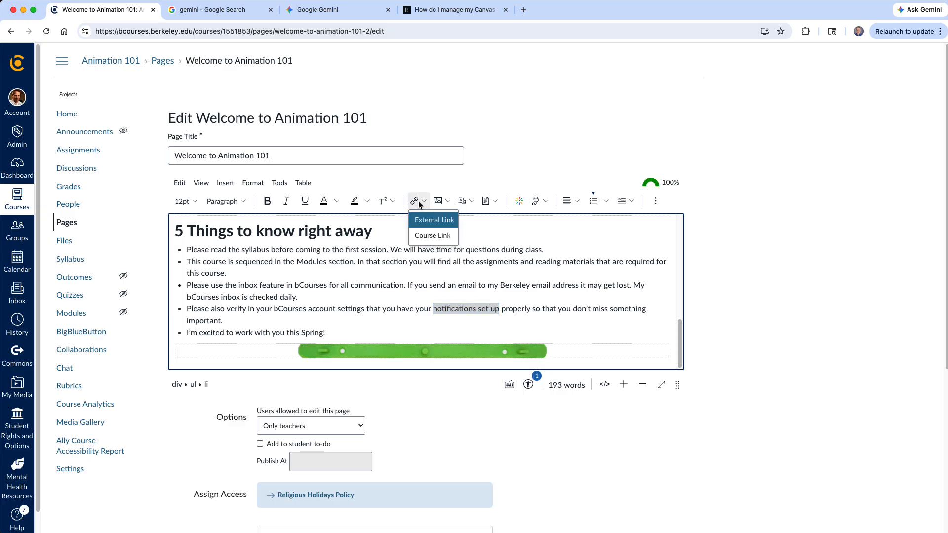
click(438, 219)
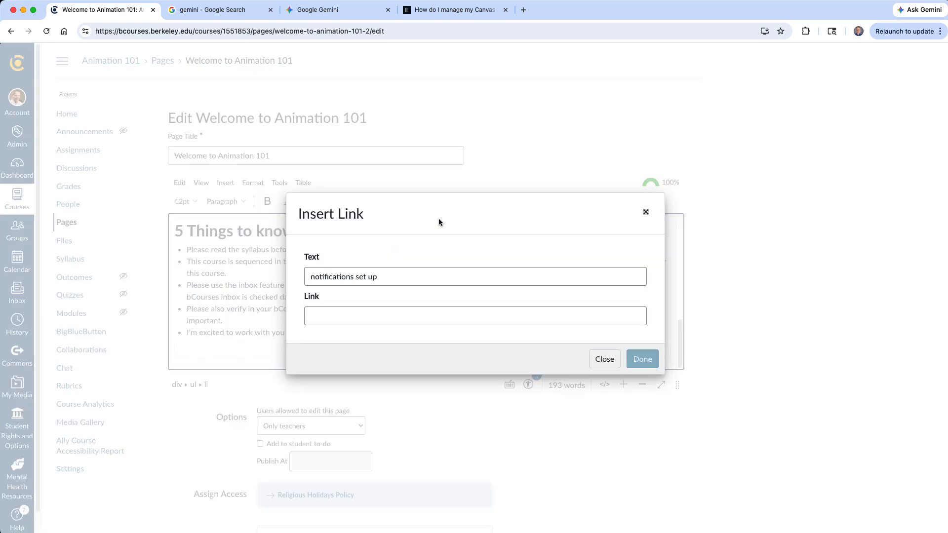
click(349, 315)
right_click(345, 315)
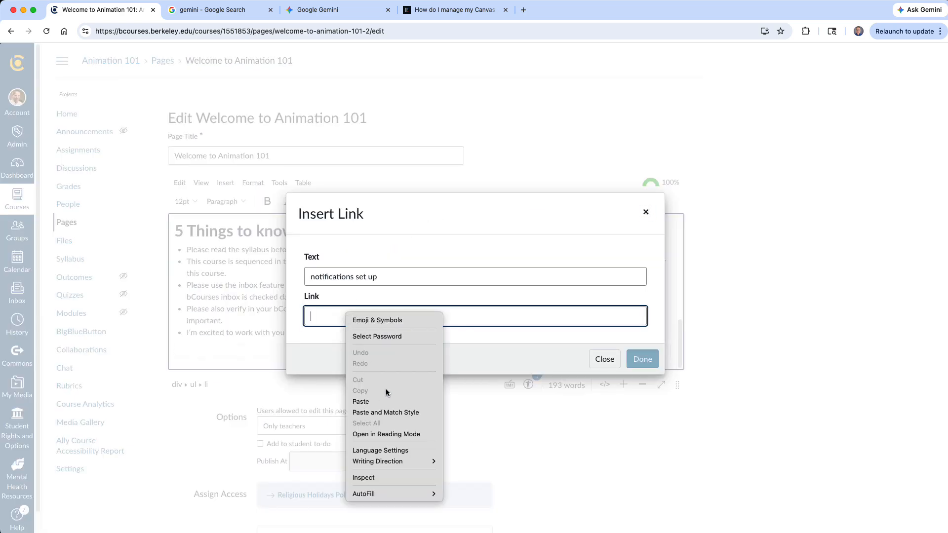
click(405, 401)
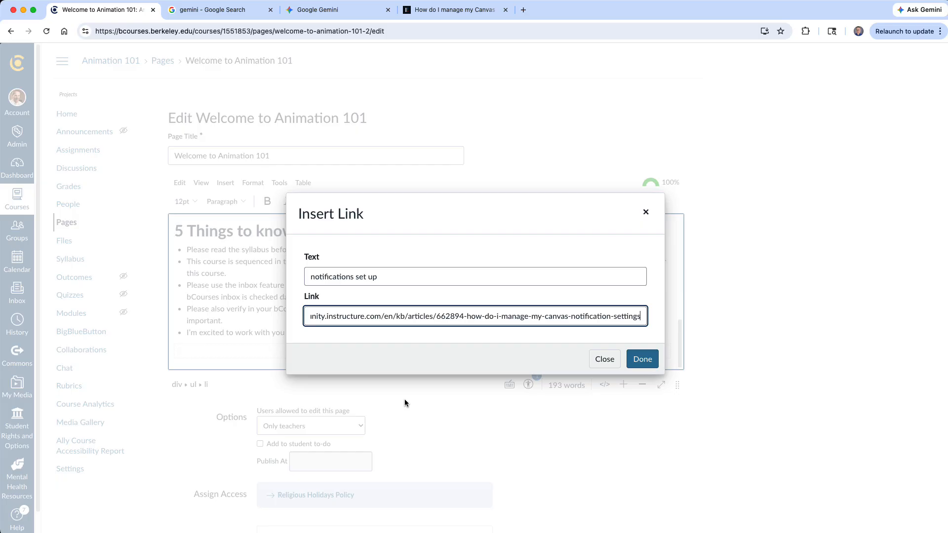
click(643, 360)
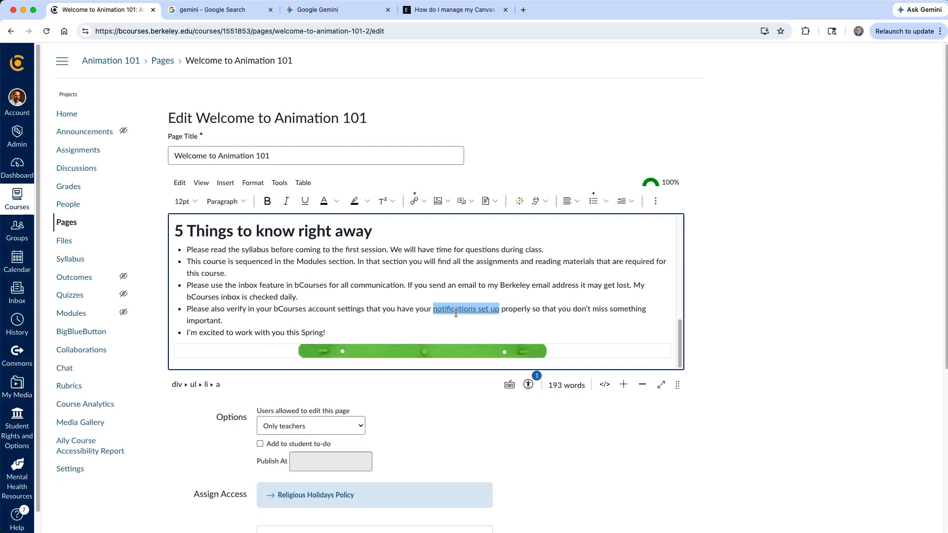
click(508, 310)
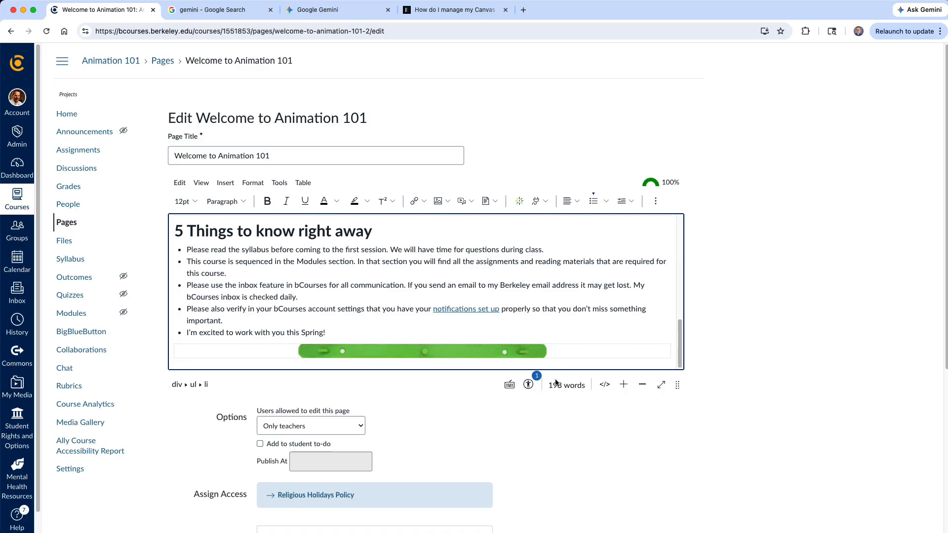
Step: Save the Welcome to Animation 101 page and check the accessibility scores of its top image and green divider image
scroll(601, 387, down, 5)
click(673, 498)
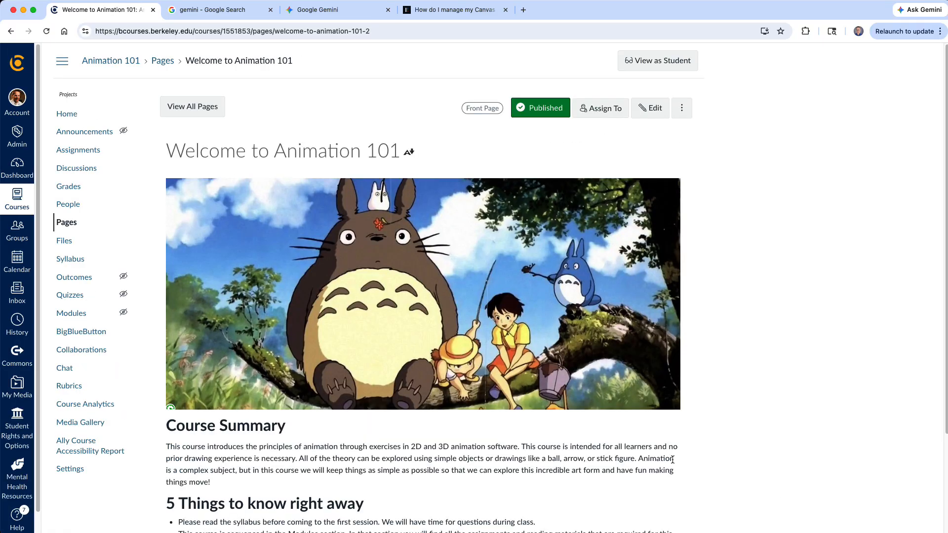
scroll(533, 392, down, 3)
mouse_move(171, 296)
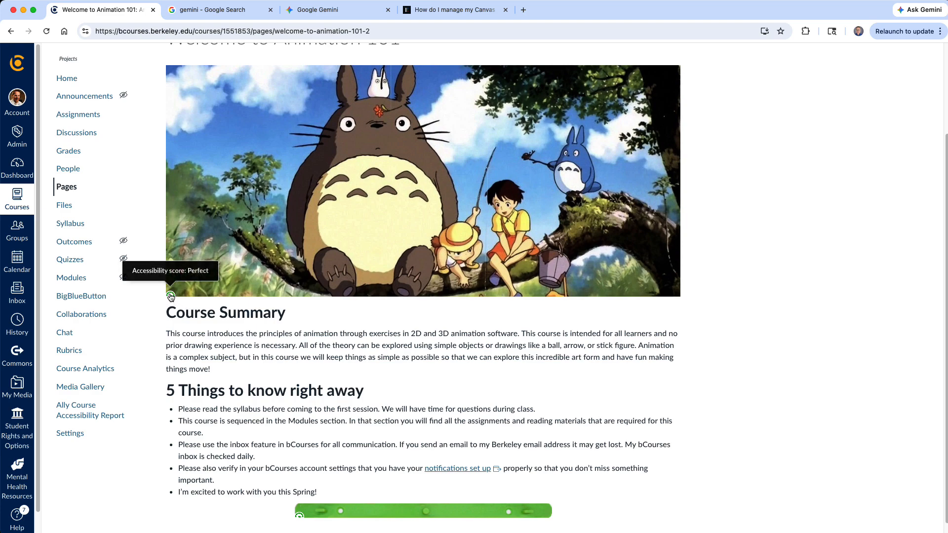
mouse_move(299, 517)
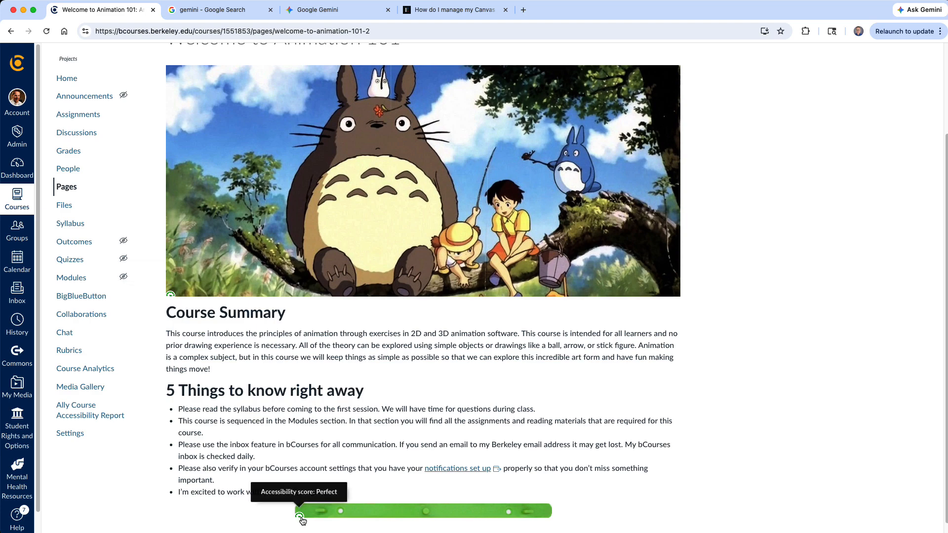